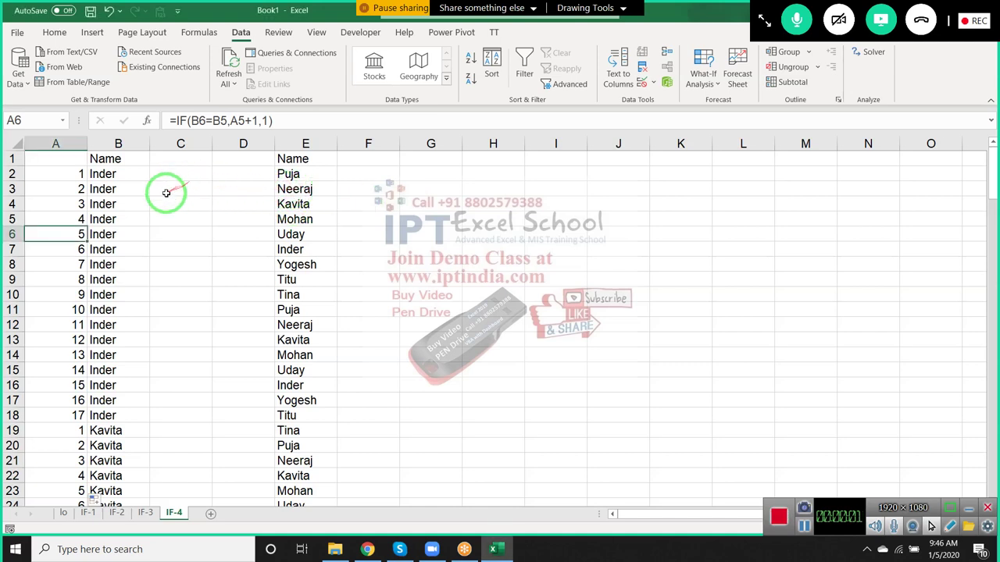
- Review the Name columns B and E and inspect cell A3's formula without changing it
{"action": "left_click_drag", "start_coordinate": [104, 173], "coordinate": [110, 415]}
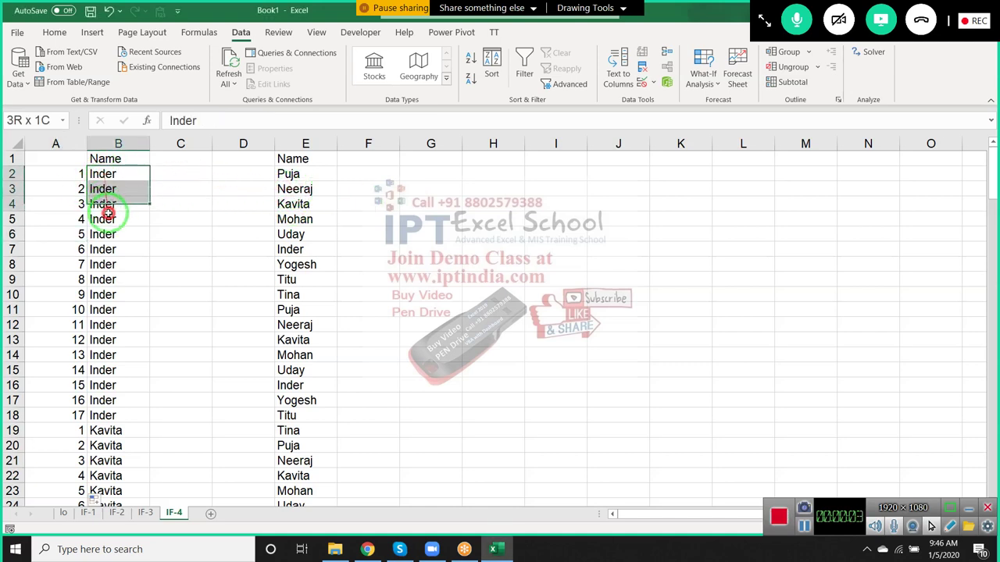
{"action": "left_click", "coordinate": [118, 143]}
{"action": "double_click", "coordinate": [71, 188]}
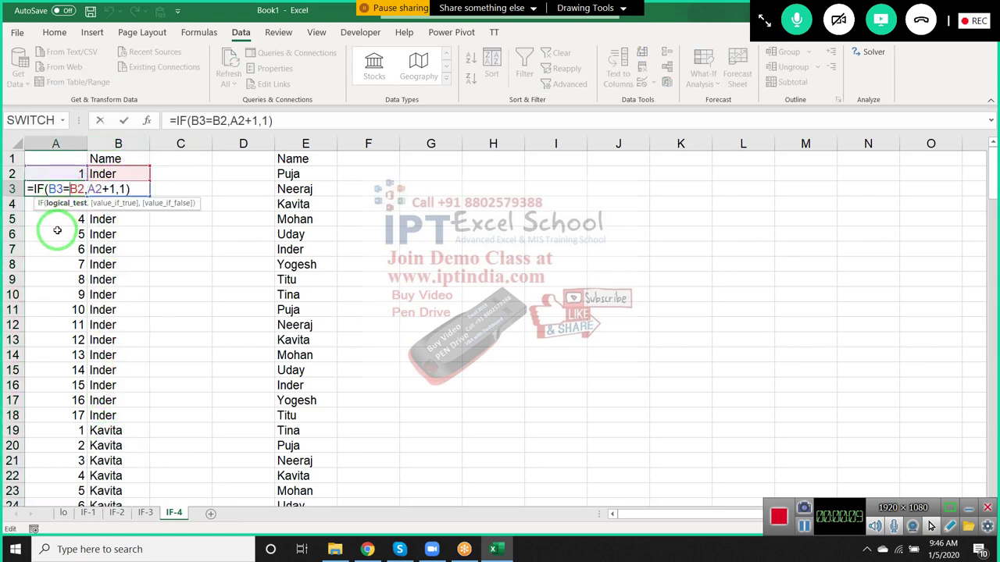
{"action": "key", "text": "Escape"}
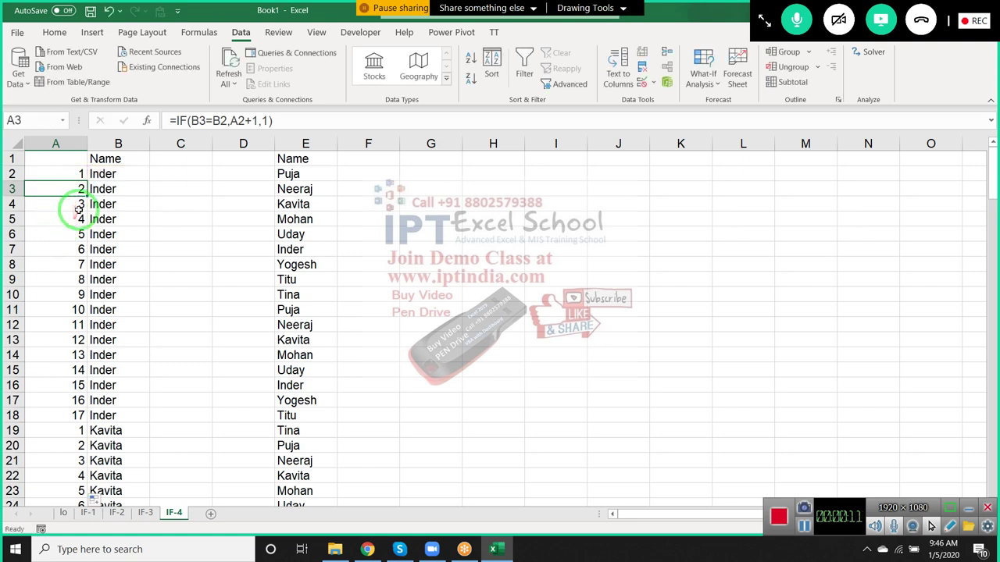
{"action": "left_click", "coordinate": [302, 147]}
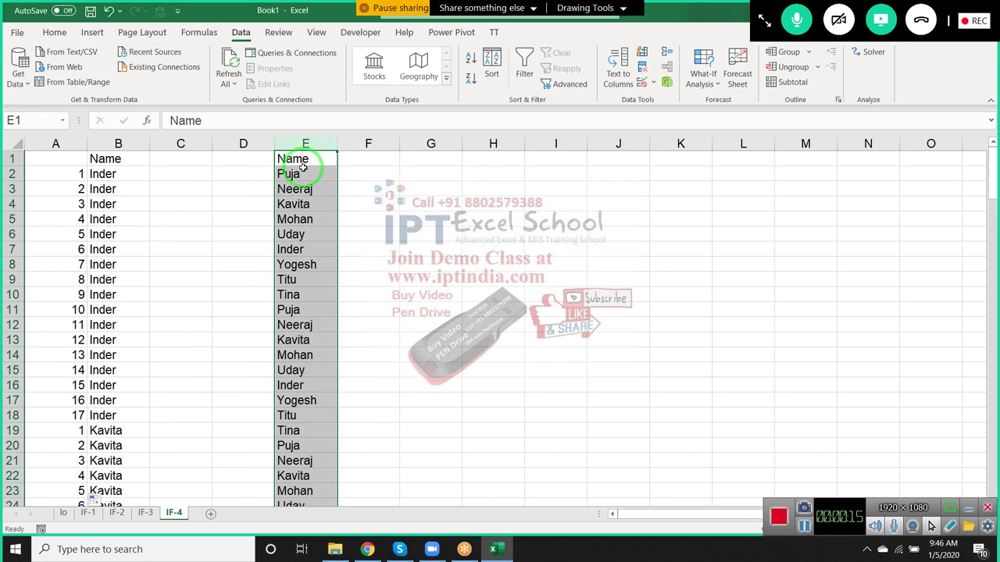
{"action": "left_click_drag", "start_coordinate": [300, 174], "coordinate": [307, 427]}
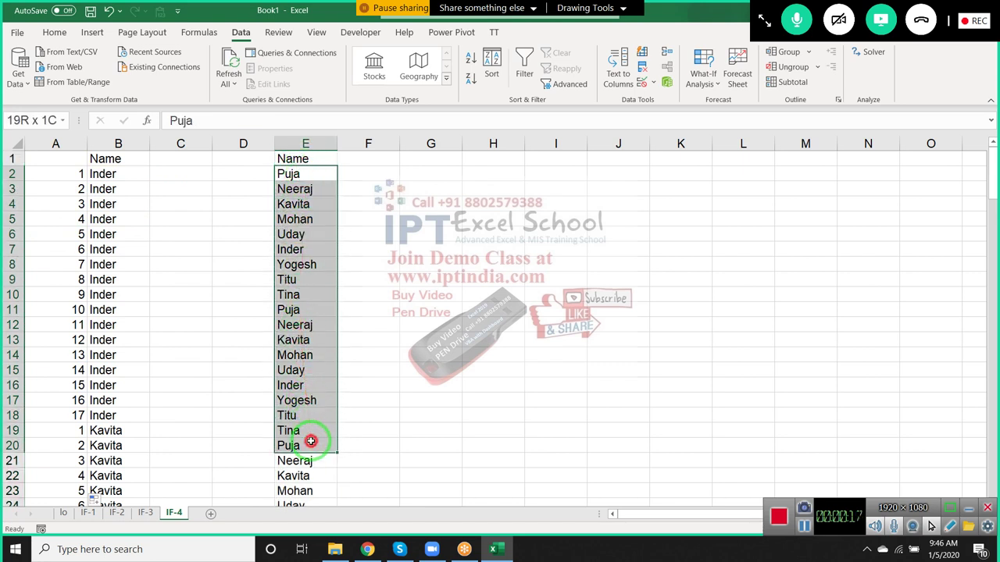
- Select column B and scroll through the names to the Puja entry in E20
{"action": "left_click", "coordinate": [103, 147]}
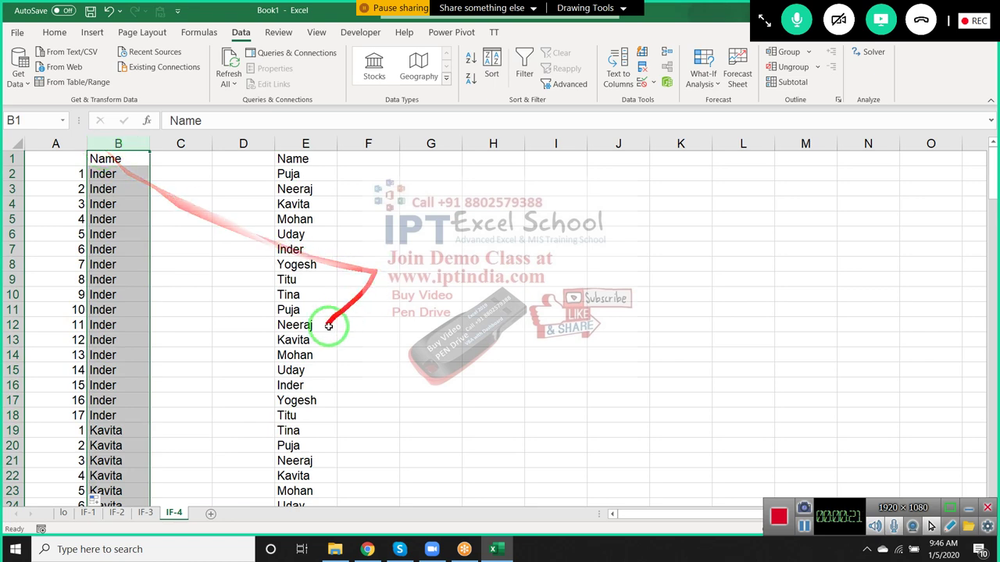
{"action": "scroll", "coordinate": [326, 325], "scroll_direction": "down", "scroll_amount": 5}
{"action": "scroll", "coordinate": [307, 339], "scroll_direction": "down", "scroll_amount": 17}
{"action": "scroll", "coordinate": [305, 338], "scroll_direction": "up", "scroll_amount": 6}
{"action": "scroll", "coordinate": [304, 337], "scroll_direction": "up", "scroll_amount": 5}
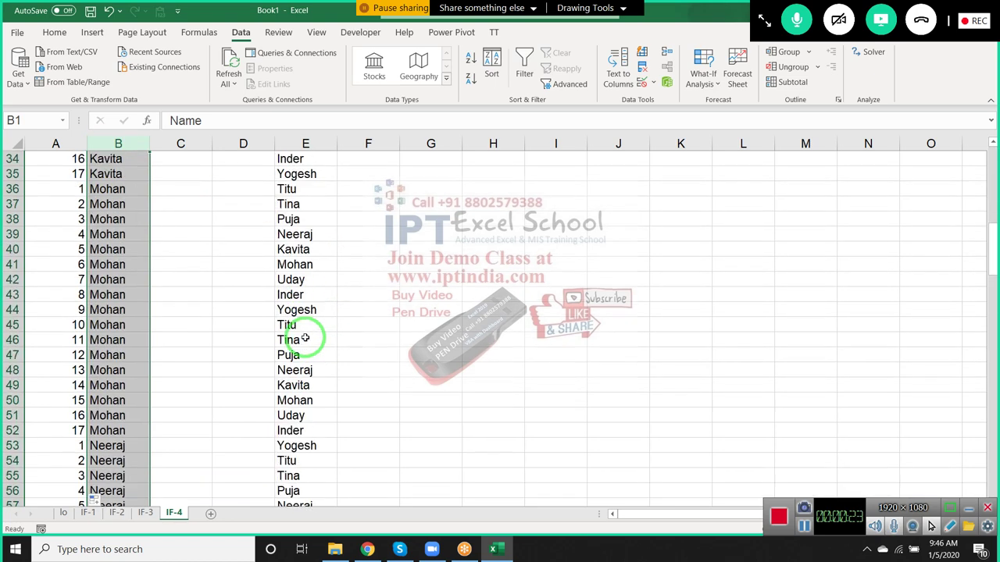
{"action": "scroll", "coordinate": [305, 338], "scroll_direction": "up", "scroll_amount": 7}
{"action": "scroll", "coordinate": [304, 338], "scroll_direction": "up", "scroll_amount": 4}
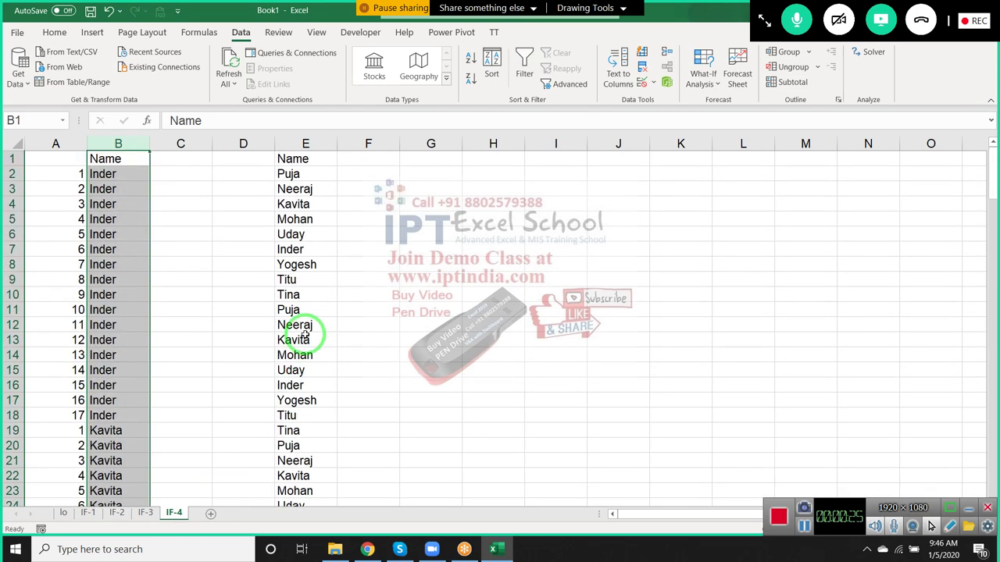
{"action": "scroll", "coordinate": [305, 338], "scroll_direction": "down", "scroll_amount": 1}
{"action": "scroll", "coordinate": [304, 344], "scroll_direction": "down", "scroll_amount": 1}
{"action": "left_click", "coordinate": [305, 355]}
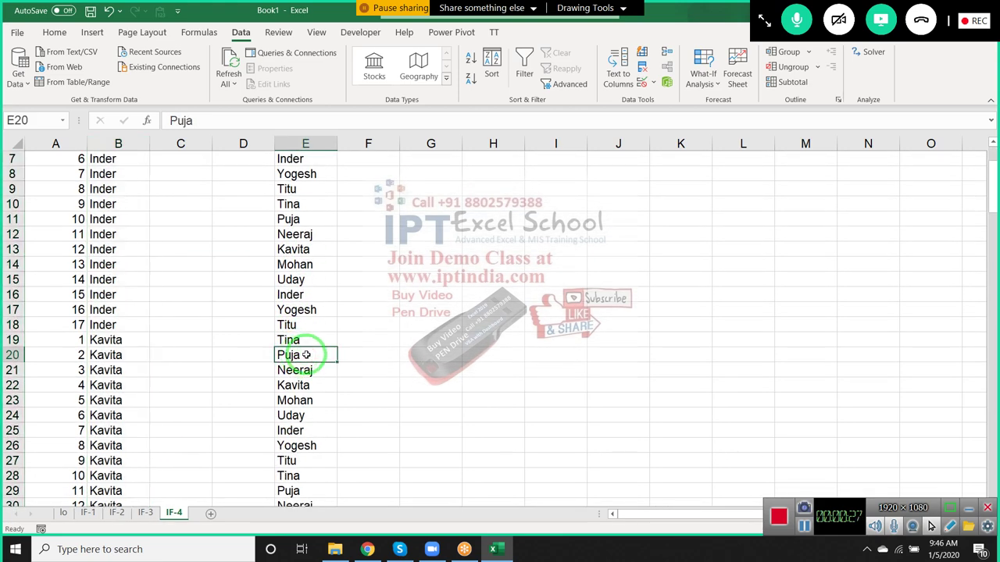
- Compare the Kavita entries in B19 and E13, then review column E and A2:A18
{"action": "left_click", "coordinate": [128, 336]}
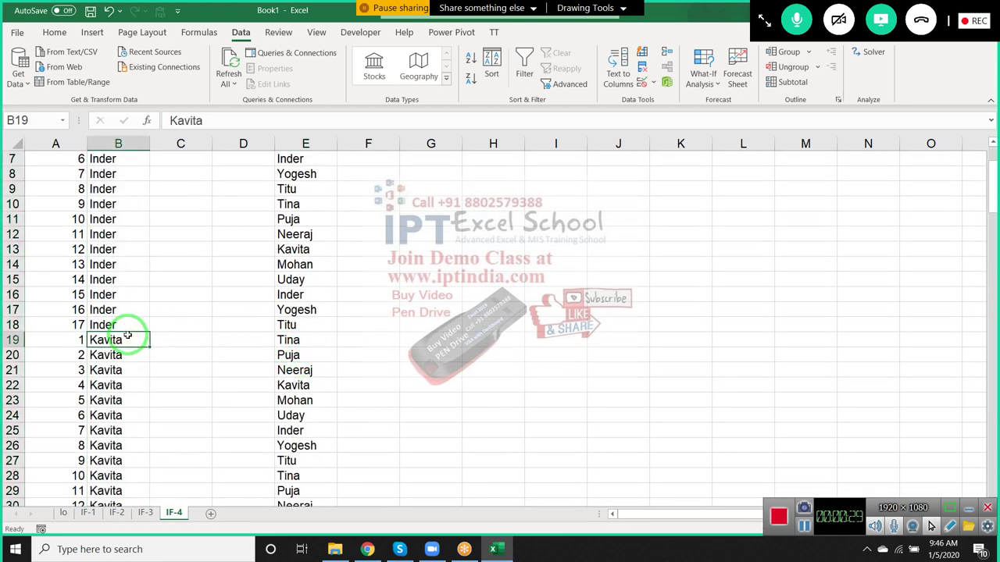
{"action": "left_click", "coordinate": [293, 249]}
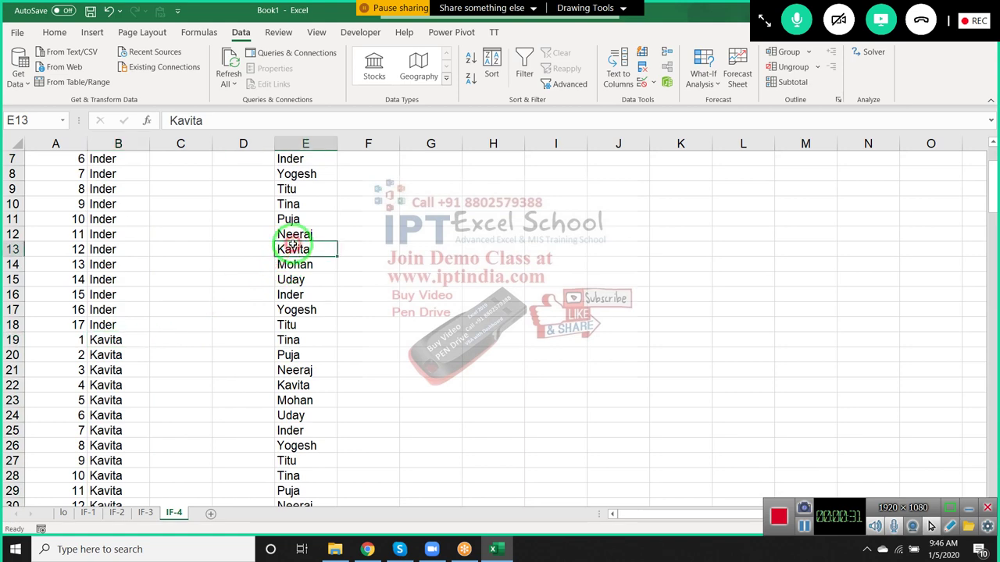
{"action": "scroll", "coordinate": [291, 244], "scroll_direction": "up", "scroll_amount": 2}
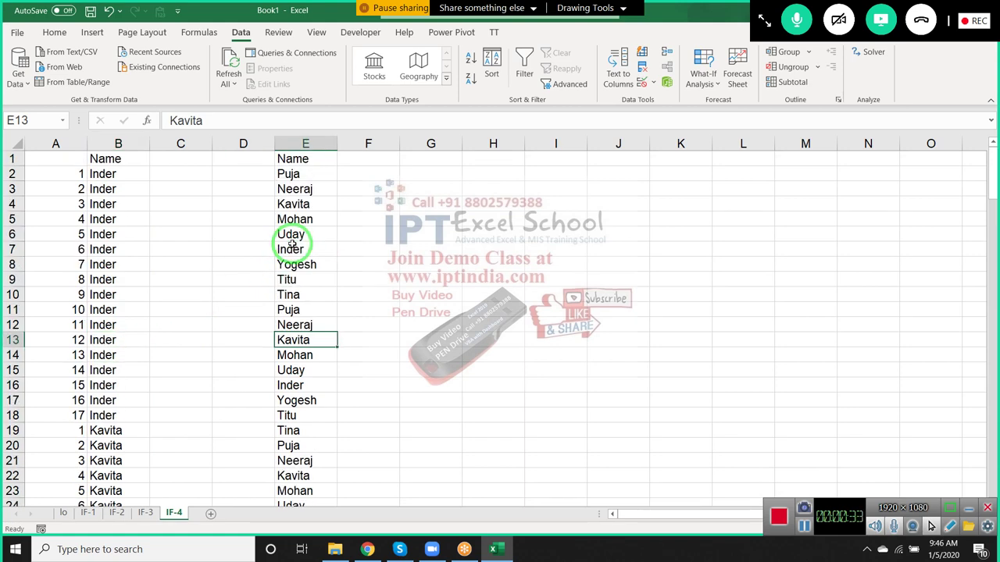
{"action": "left_click", "coordinate": [304, 144]}
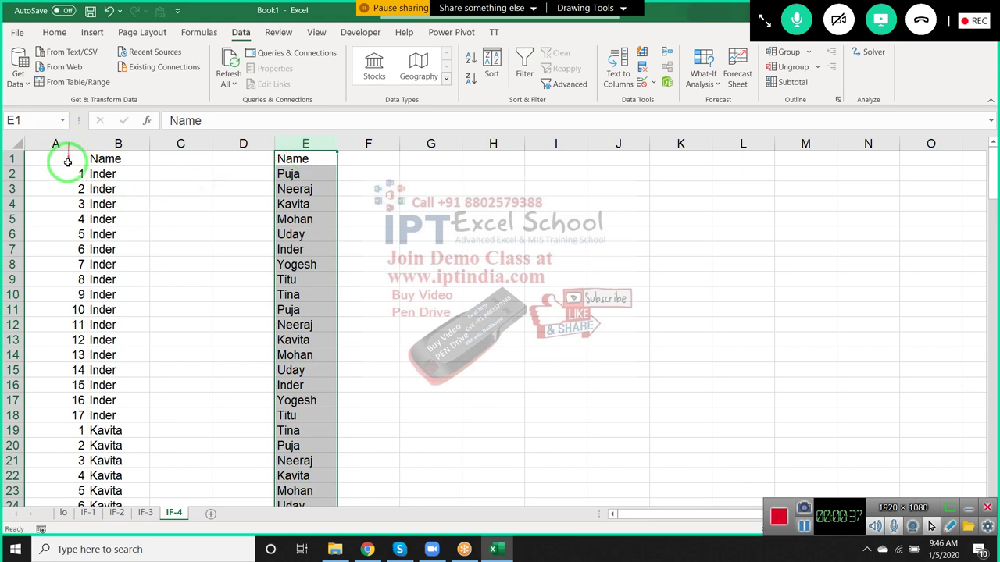
{"action": "mouse_move", "coordinate": [71, 174]}
{"action": "left_mouse_down"}
{"action": "mouse_move", "coordinate": [82, 325]}
{"action": "mouse_move", "coordinate": [71, 416]}
{"action": "left_mouse_up"}
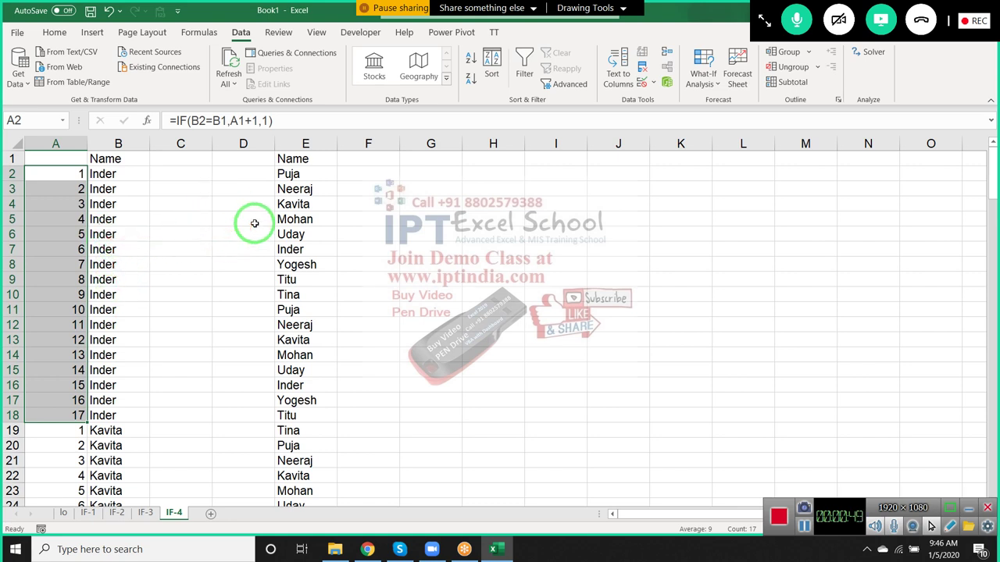
{"action": "left_click", "coordinate": [283, 160]}
- Enter =COUNTIF(E:E,E2) in D2, counting Puja in column E as 17
{"action": "left_click", "coordinate": [247, 163]}
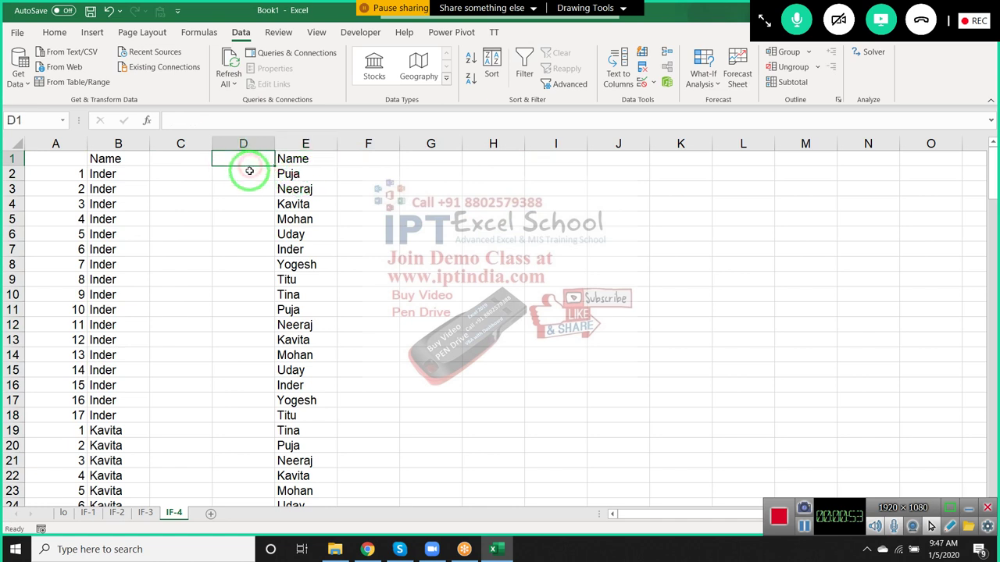
{"action": "left_click", "coordinate": [248, 173]}
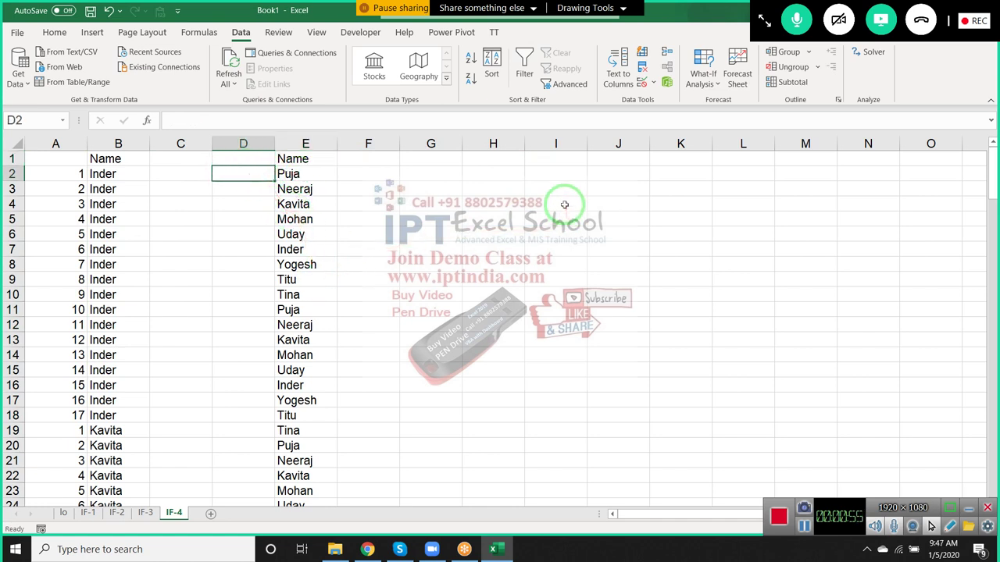
{"action": "type", "text": "="}
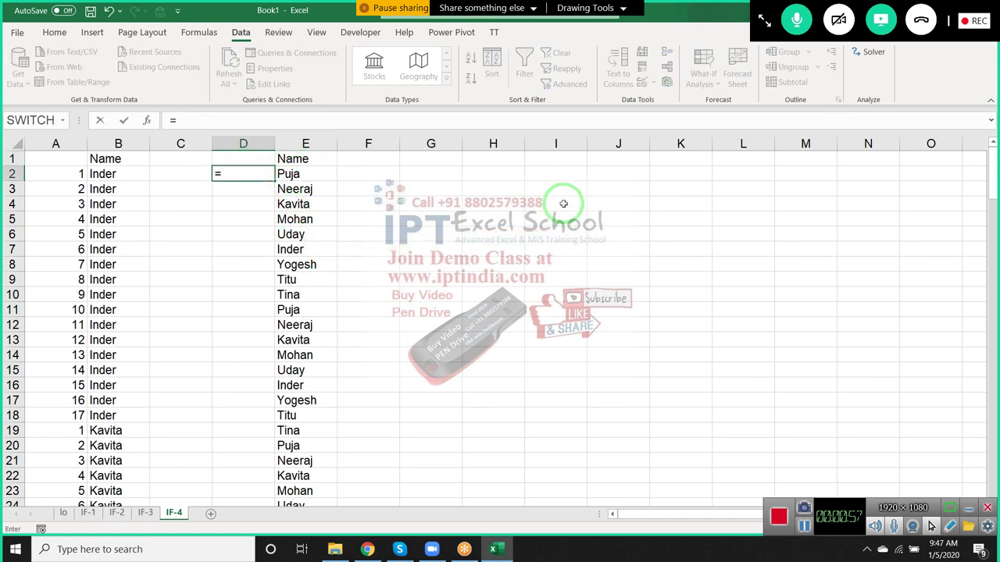
{"action": "type", "text": "co"}
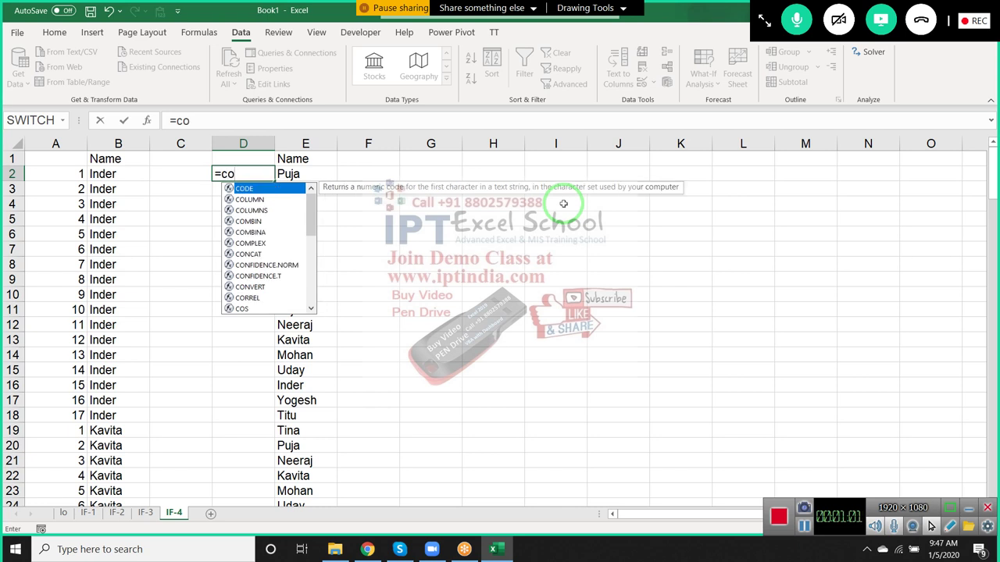
{"action": "type", "text": "u"}
{"action": "key", "text": "Down"}
{"action": "key", "text": "Down"}
{"action": "key", "text": "Down"}
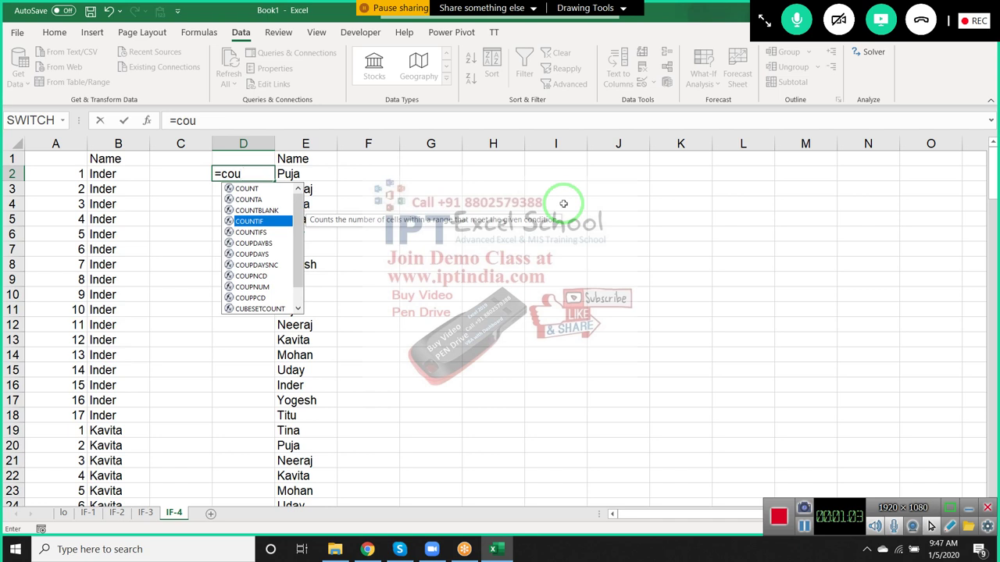
{"action": "key", "text": "Tab"}
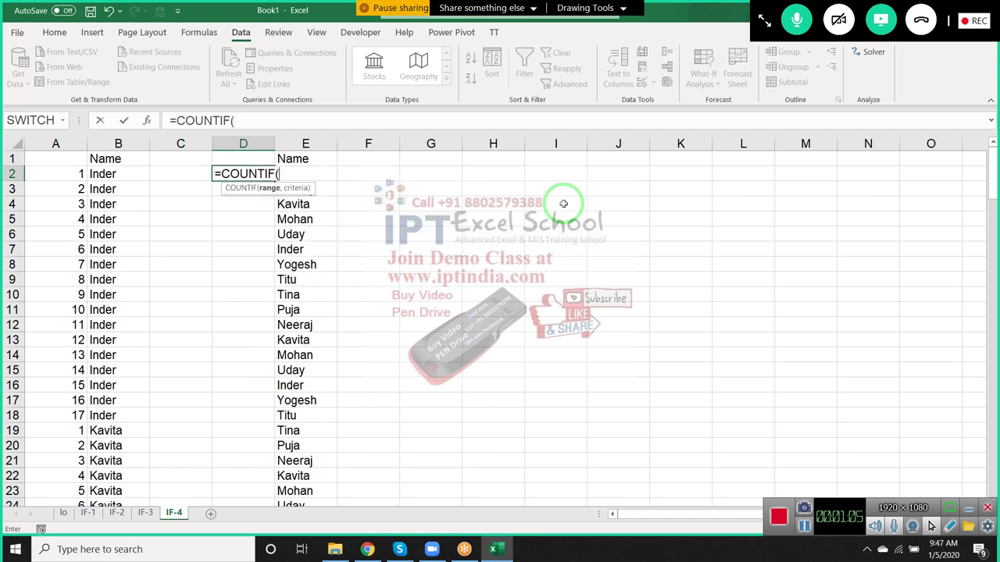
{"action": "key", "text": "Right"}
{"action": "key", "text": "ctrl+space"}
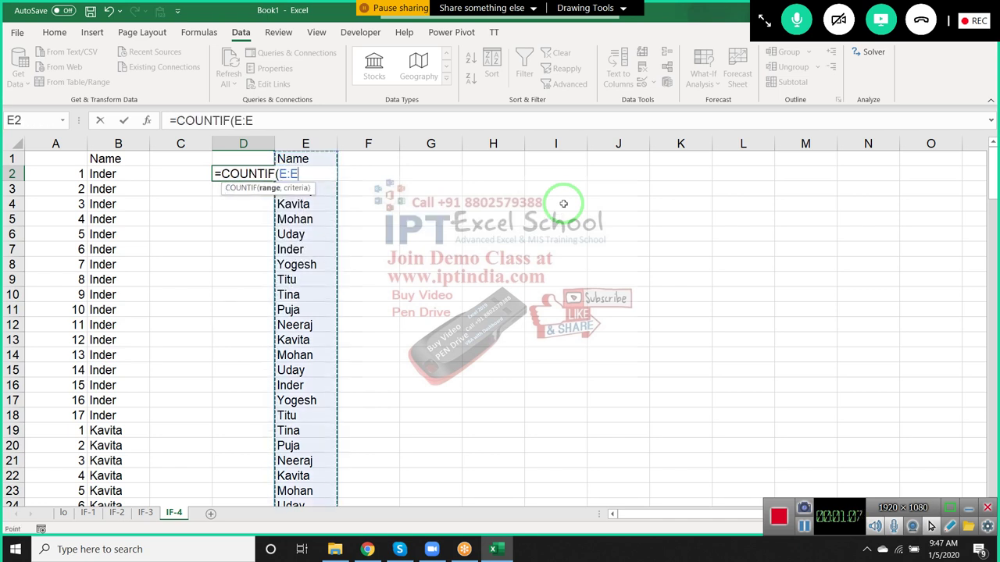
{"action": "type", "text": ","}
{"action": "key", "text": "Right"}
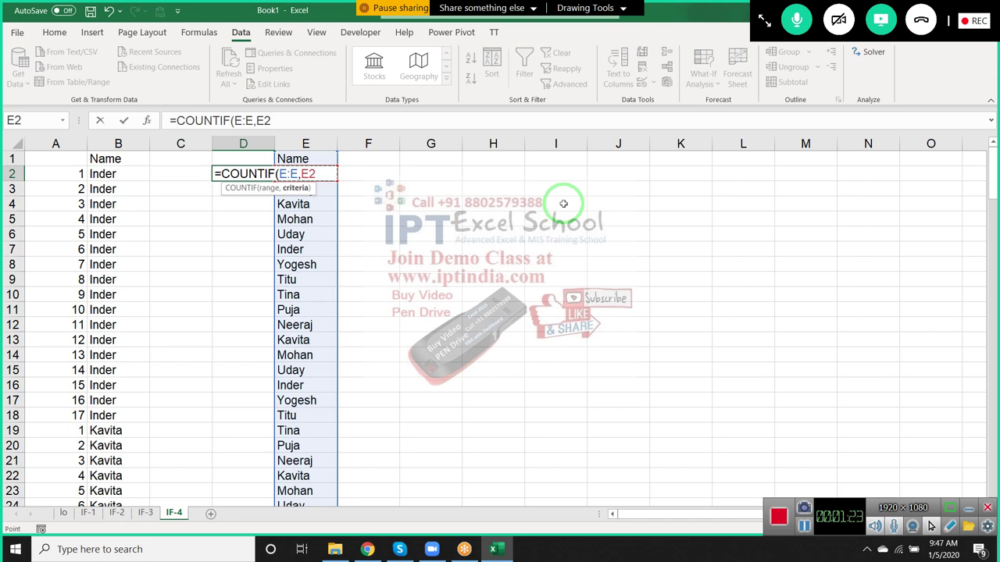
{"action": "key", "text": "Return"}
- Delete D2's COUNTIF formula and restore it with undo
{"action": "key", "text": "Up"}
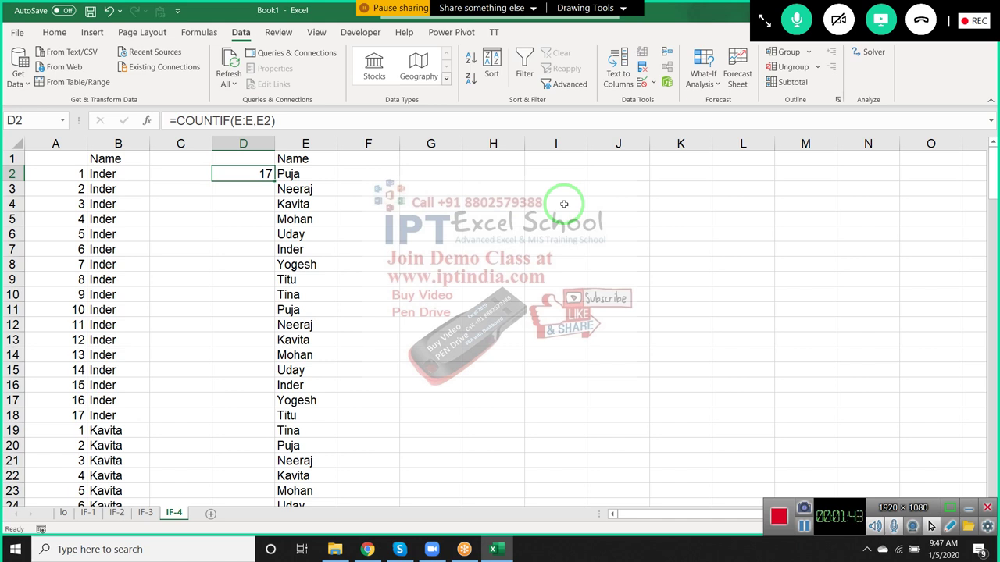
{"action": "key", "text": "Down"}
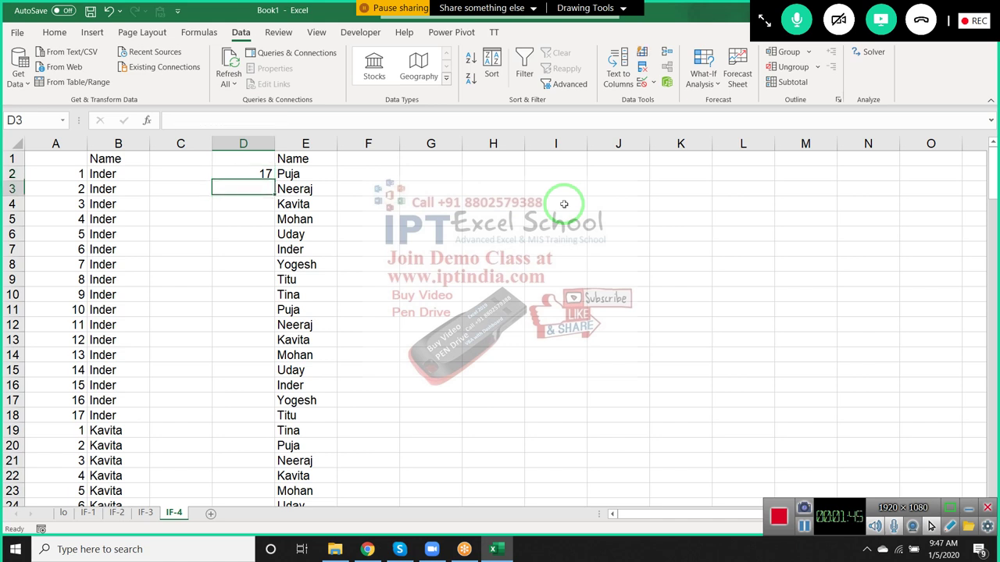
{"action": "key", "text": "Up"}
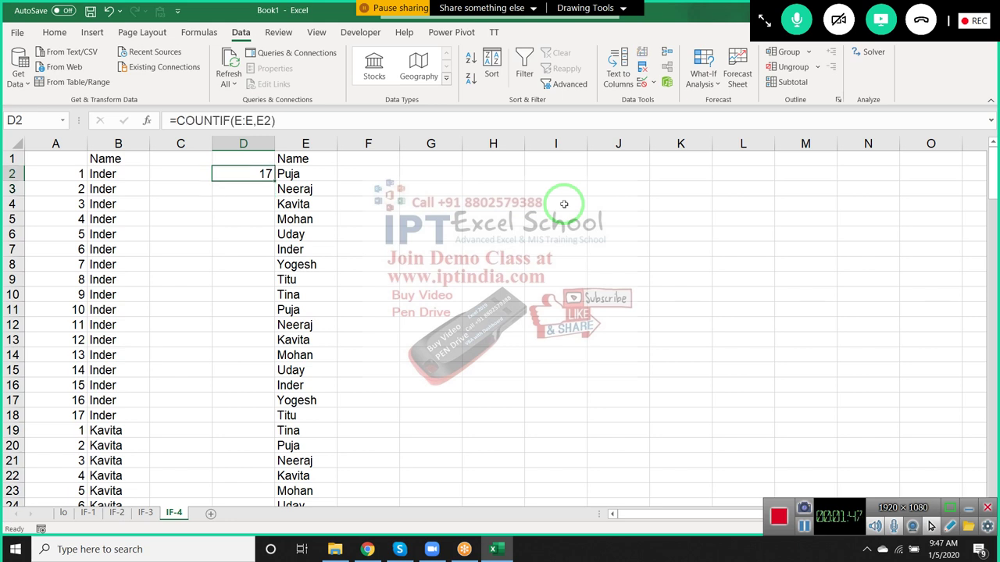
{"action": "key", "text": "Delete"}
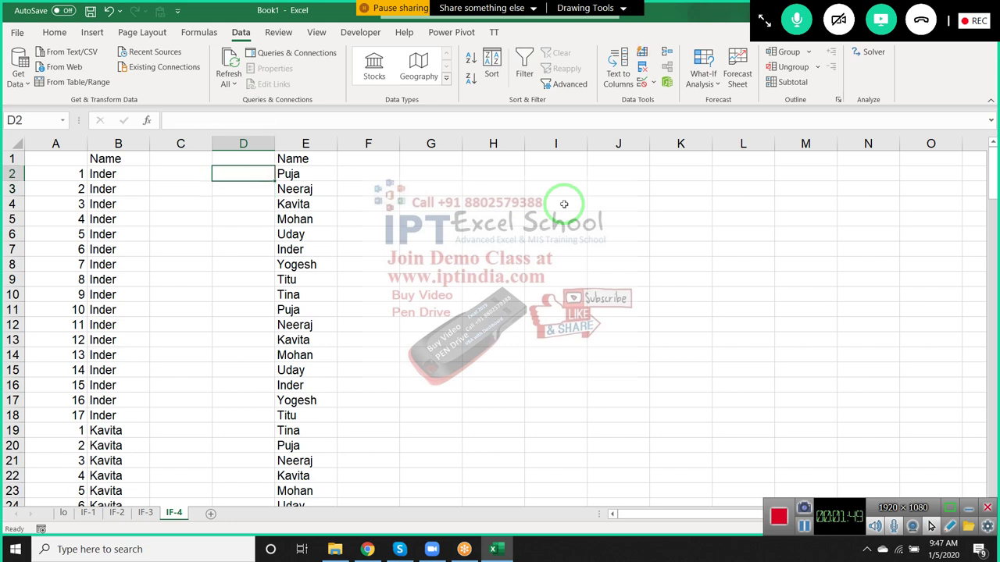
{"action": "key", "text": "ctrl+z"}
- Fill D2's COUNTIF formula down to D11, giving 17s and 16s
{"action": "left_click", "coordinate": [252, 173]}
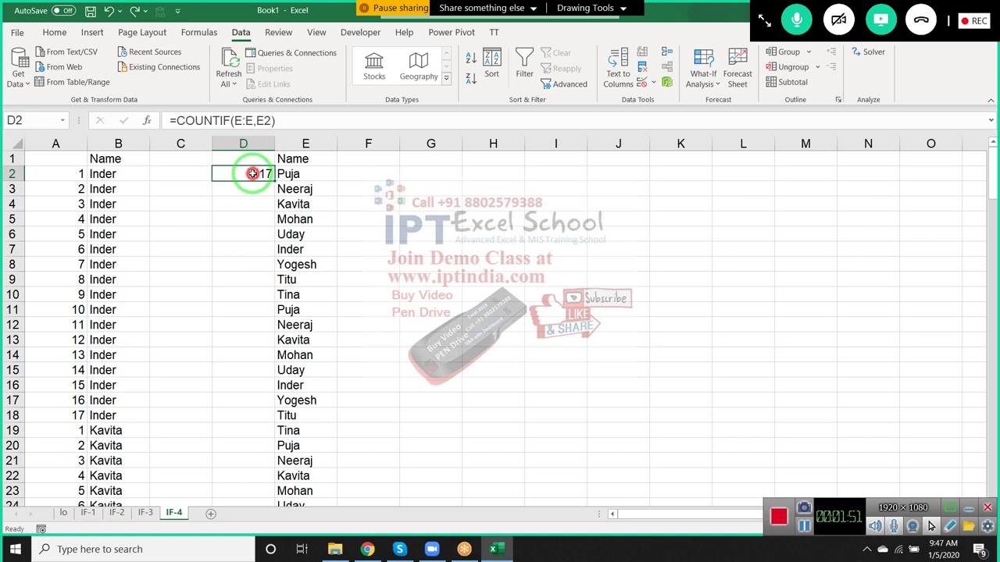
{"action": "left_click_drag", "start_coordinate": [252, 173], "coordinate": [237, 313]}
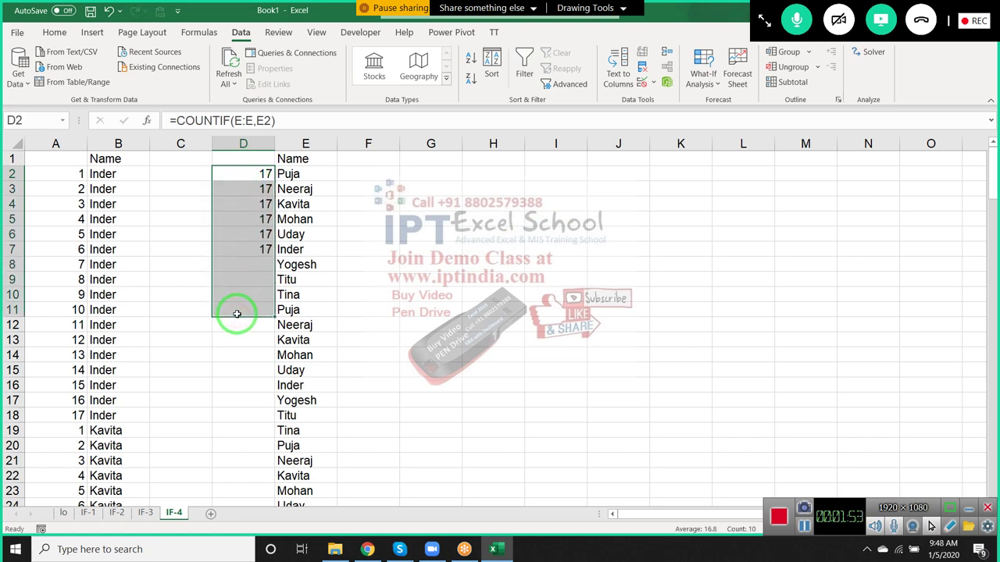
{"action": "left_click", "coordinate": [264, 173]}
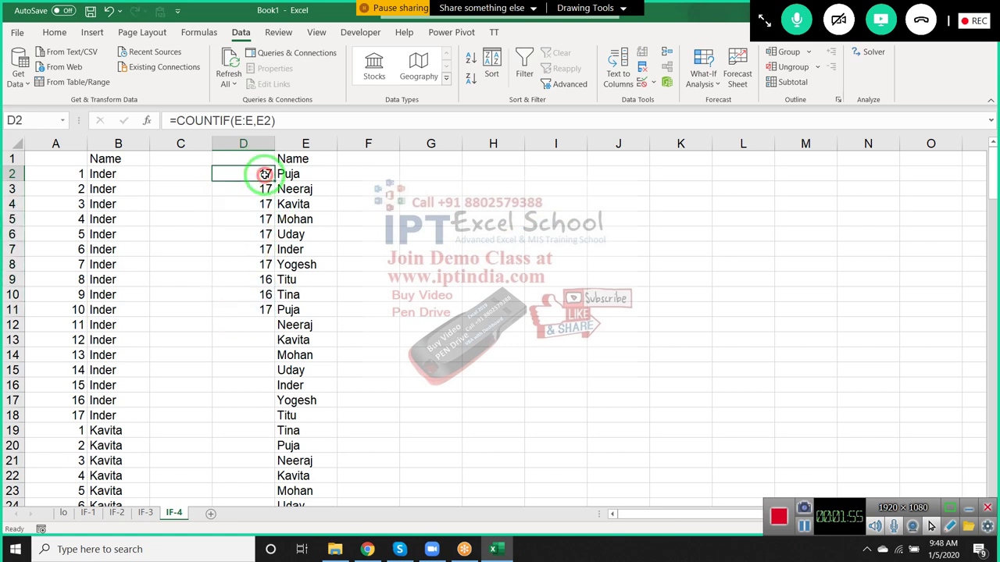
{"action": "type", "text": "1"}
{"action": "left_click", "coordinate": [238, 295]}
- Enter 2 in D11, then clear the counts from D2:D14
{"action": "left_click", "coordinate": [239, 309]}
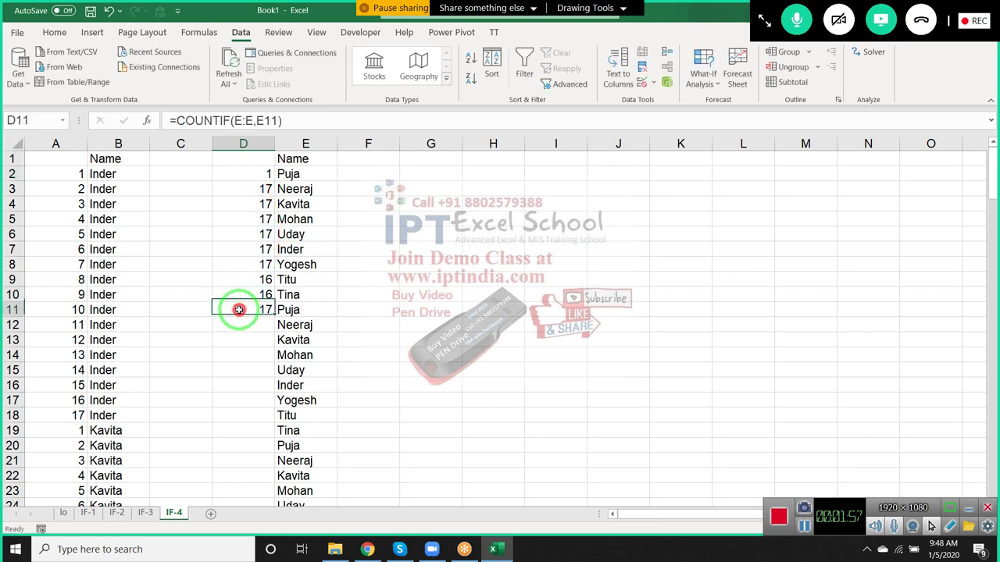
{"action": "type", "text": "2"}
{"action": "key", "text": "Return"}
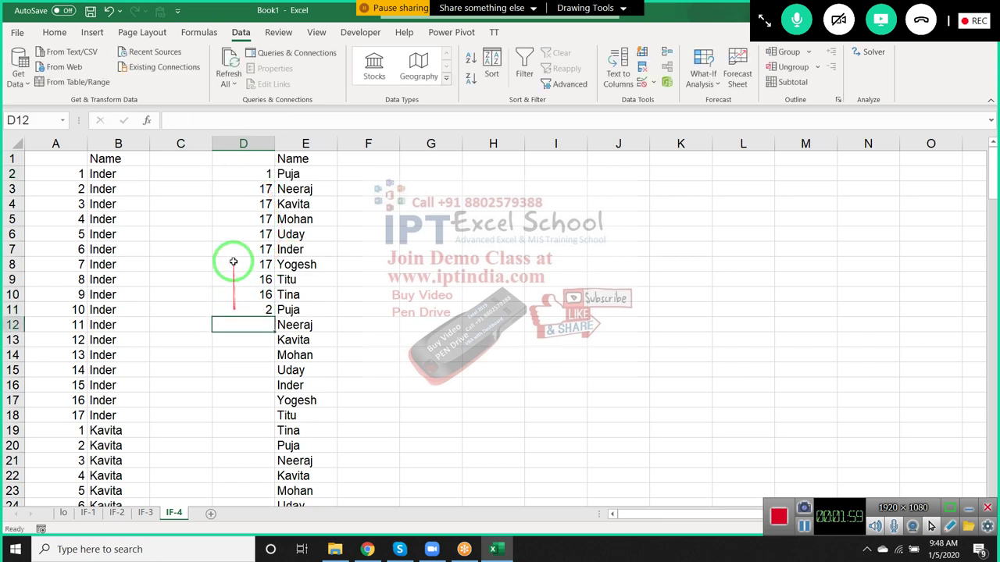
{"action": "left_click_drag", "start_coordinate": [254, 173], "coordinate": [260, 348]}
{"action": "key", "text": "Delete"}
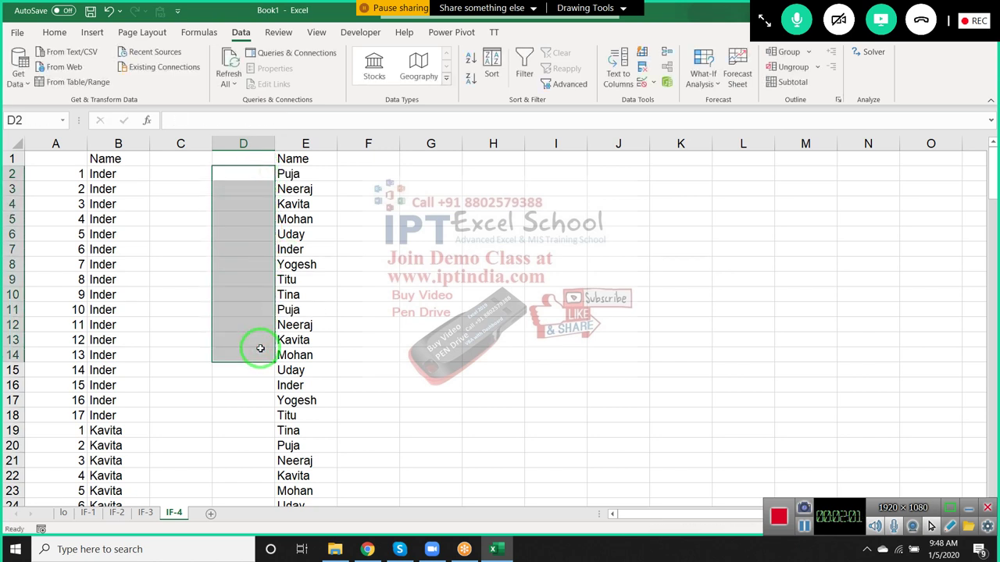
{"action": "key", "text": "Up"}
{"action": "key", "text": "Down"}
- Enter =IF(E2:E2,E2) in D2, which returns #VALUE!
{"action": "type", "text": "="}
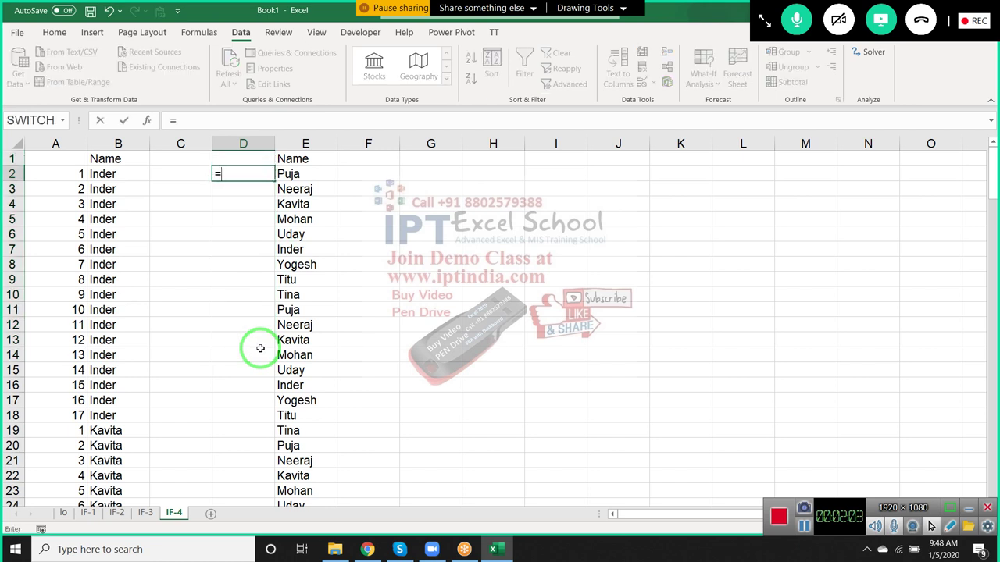
{"action": "type", "text": "if"}
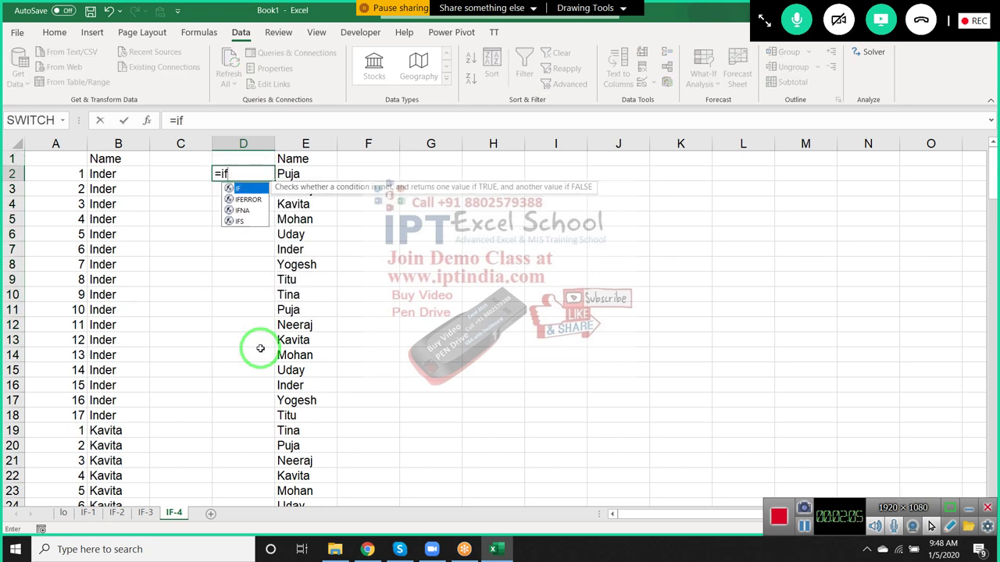
{"action": "key", "text": "Tab"}
{"action": "key", "text": "Right"}
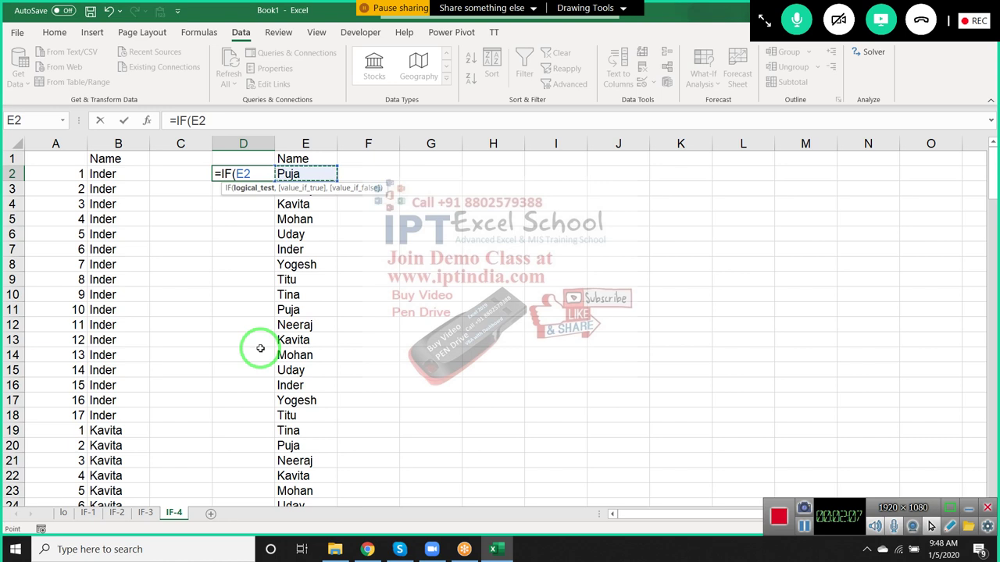
{"action": "key", "text": "F8"}
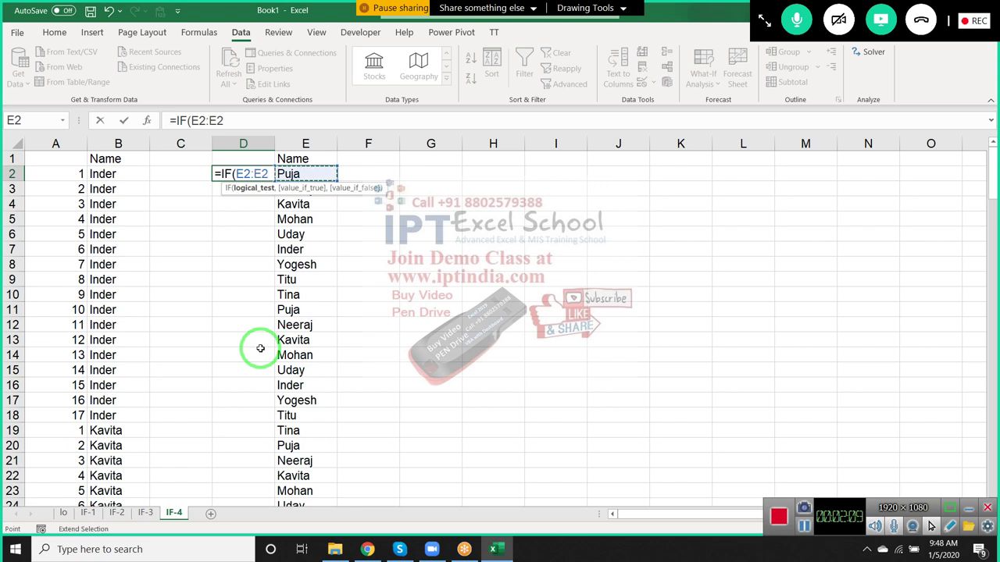
{"action": "type", "text": ","}
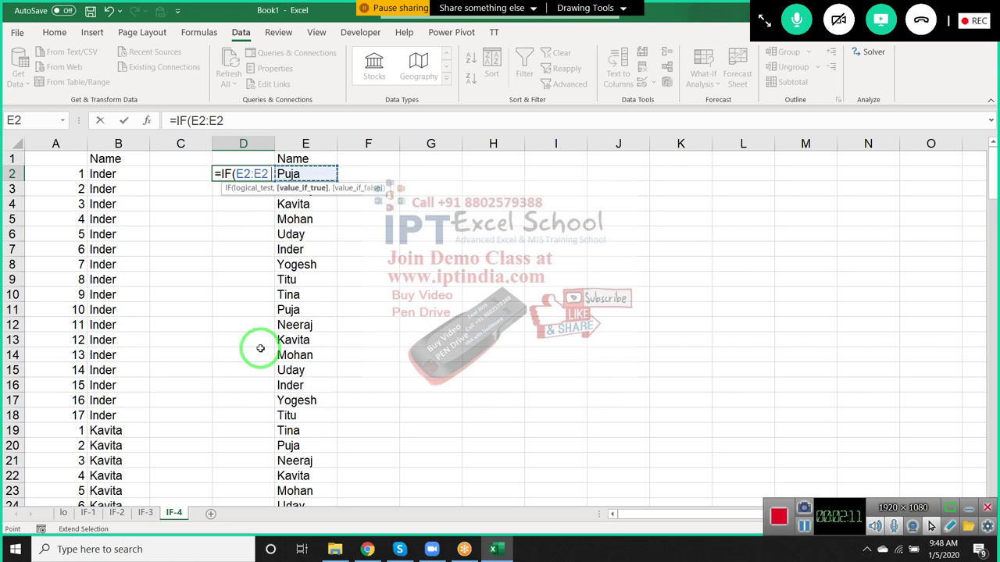
{"action": "key", "text": "Right"}
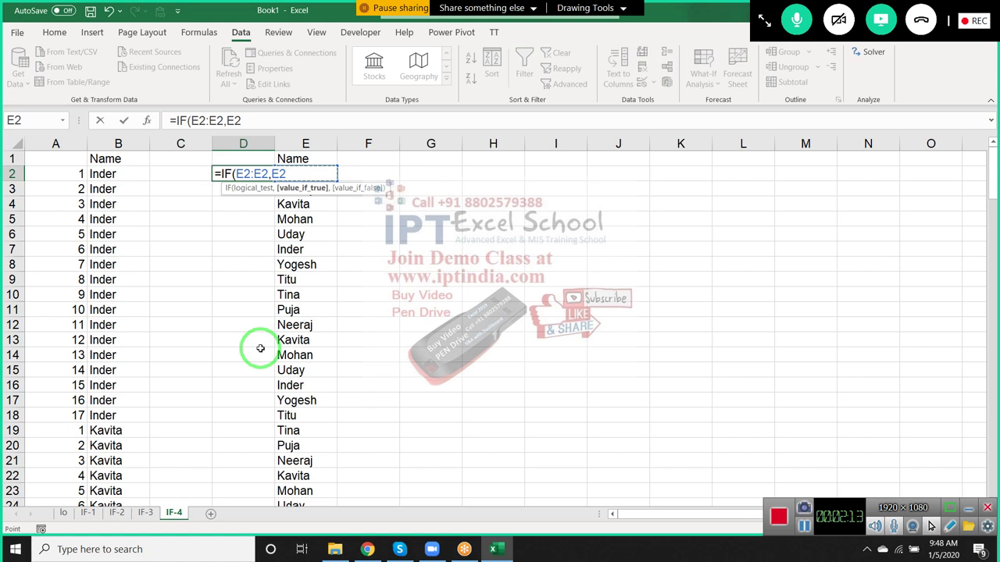
{"action": "type", "text": ")"}
{"action": "key", "text": "Return"}
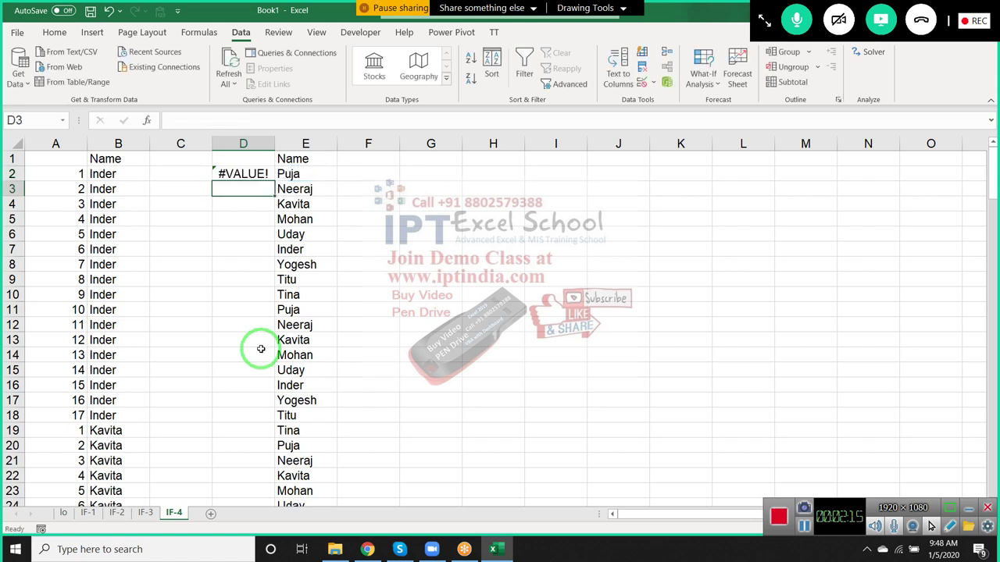
- Replace IF with COUNTIF in D2's formula
{"action": "key", "text": "Up"}
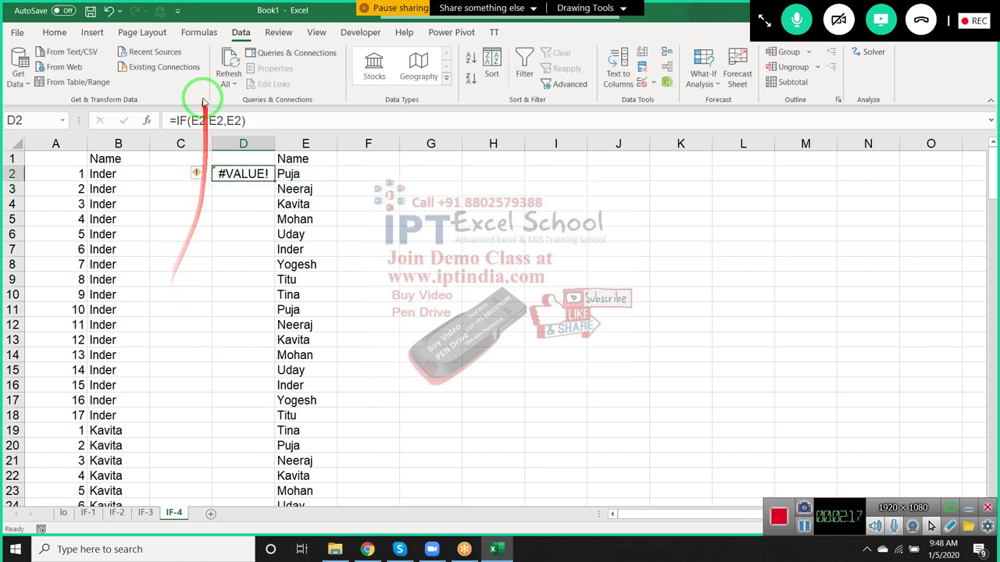
{"action": "double_click", "coordinate": [182, 120]}
{"action": "type", "text": "coun"}
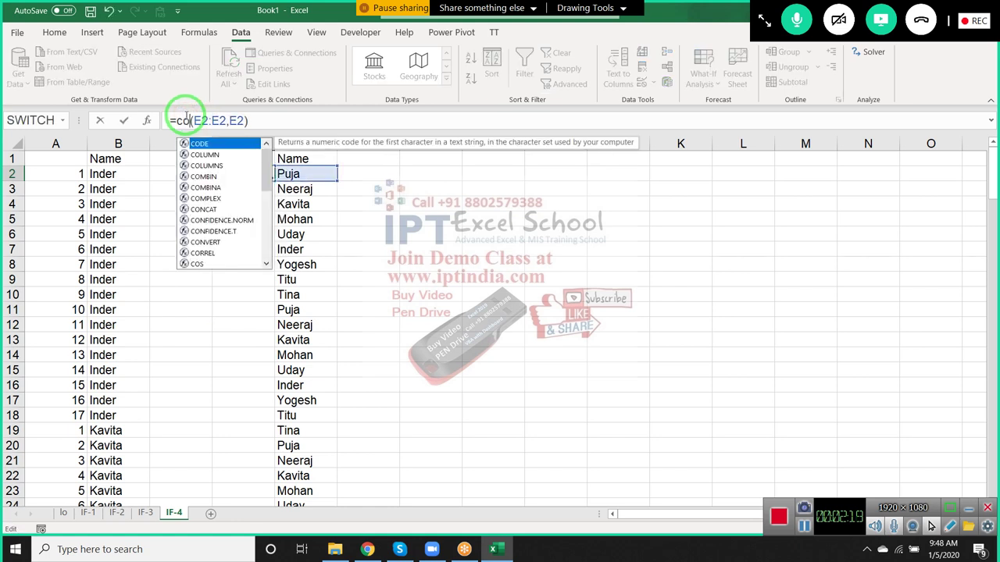
{"action": "key", "text": "Down"}
{"action": "key", "text": "Down"}
{"action": "key", "text": "Down"}
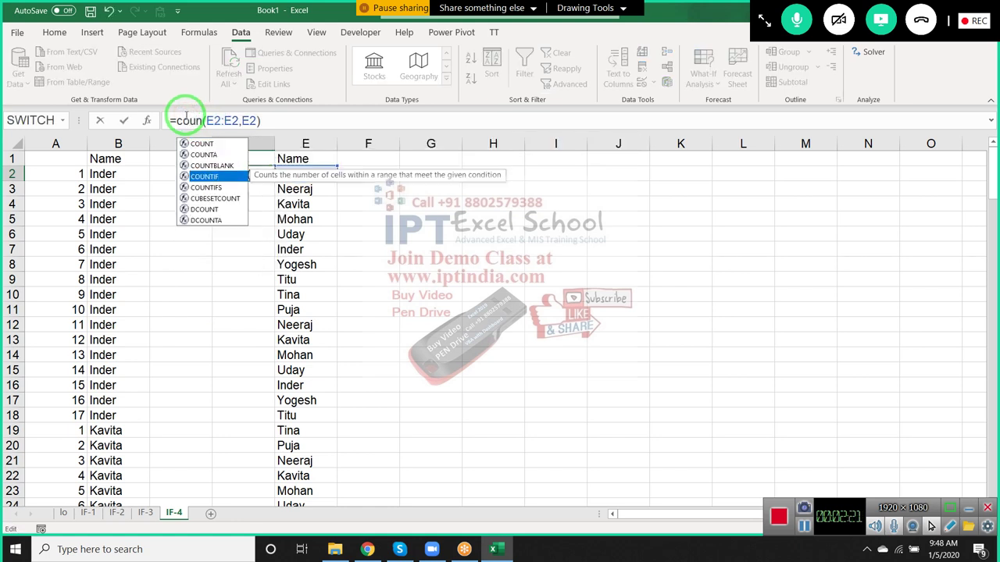
{"action": "key", "text": "Tab"}
{"action": "key", "text": "Return"}
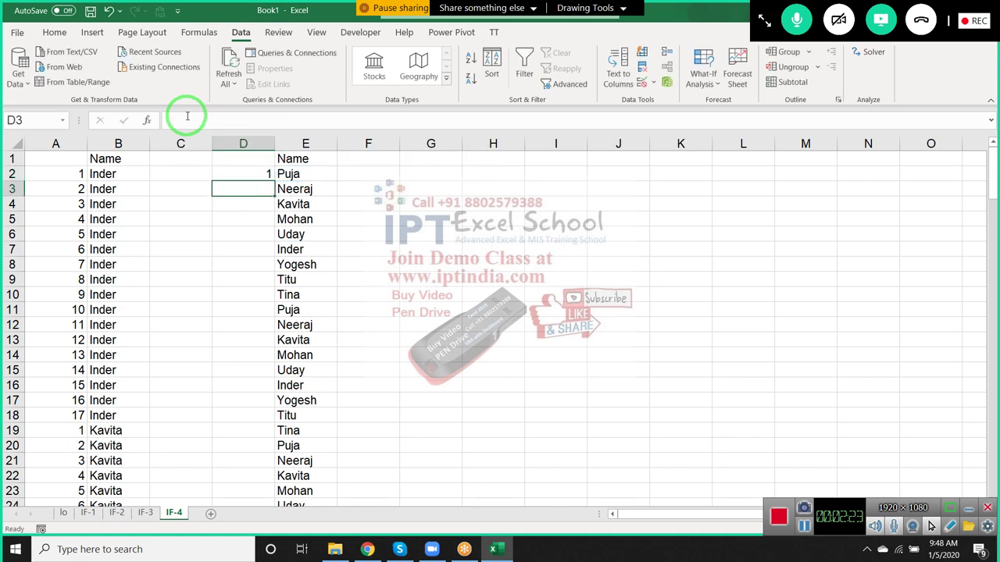
- Anchor the range start as $E$2, making =COUNTIF($E$2:E2,E2), which returns 1
{"action": "key", "text": "Up"}
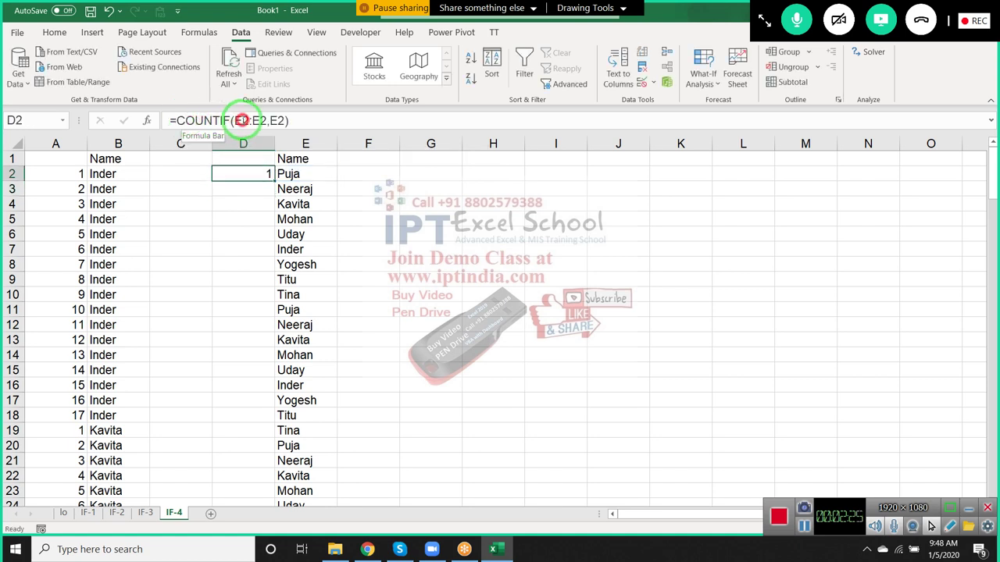
{"action": "left_click", "coordinate": [242, 120]}
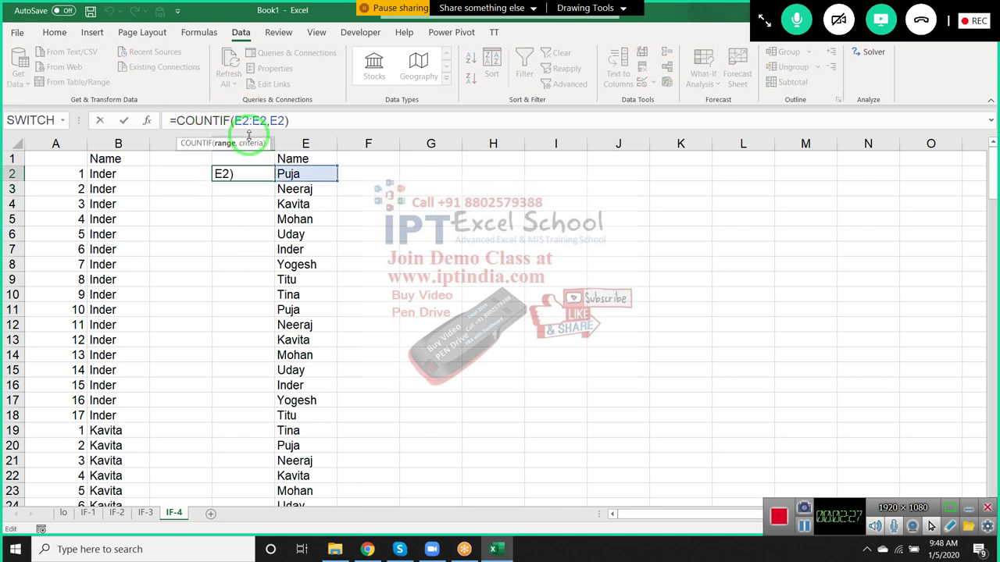
{"action": "key", "text": "F4"}
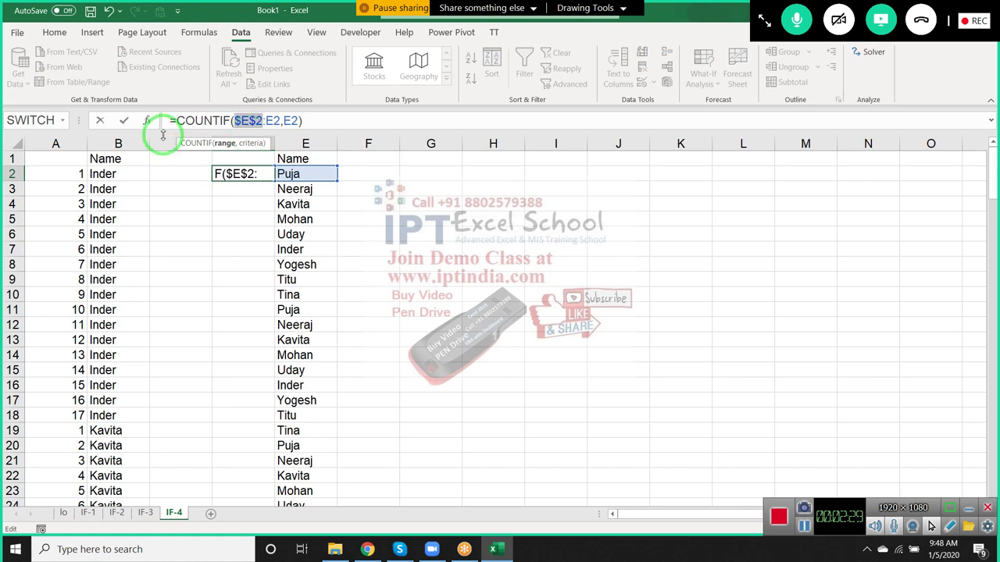
{"action": "key", "text": "Return"}
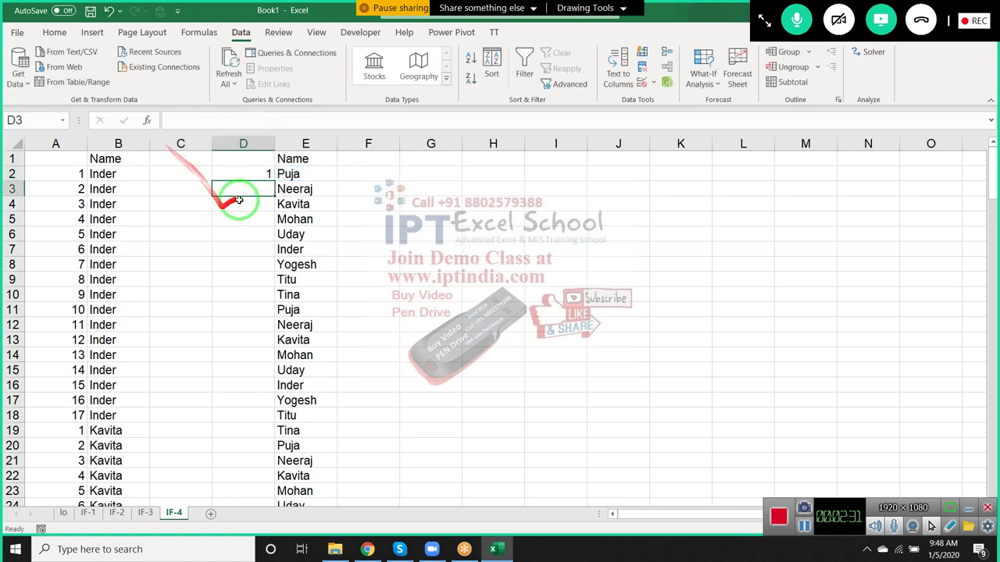
- Copy the running COUNTIF formula down D2:D11 with Ctrl+D
{"action": "left_click_drag", "start_coordinate": [260, 175], "coordinate": [250, 310]}
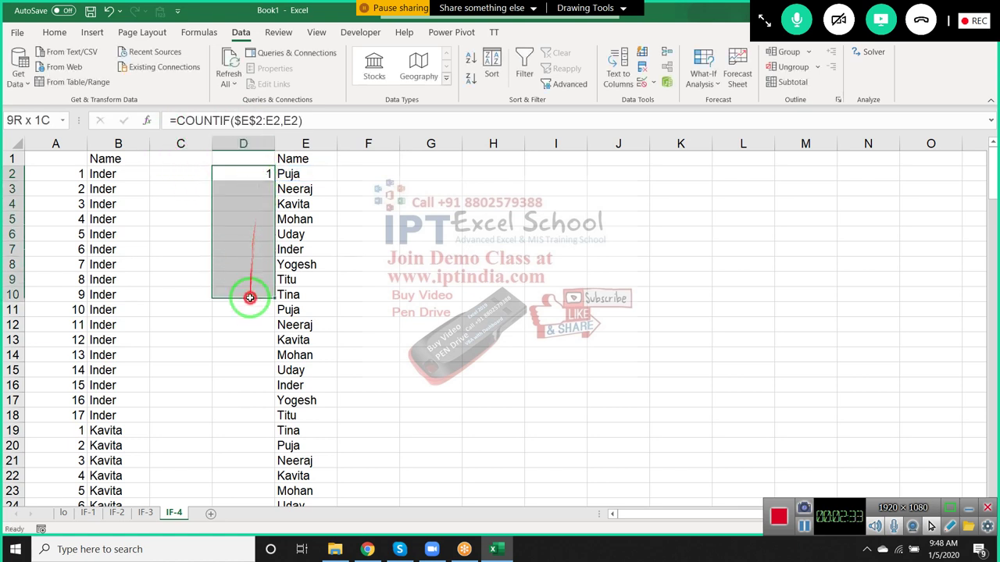
{"action": "key", "text": "ctrl+s"}
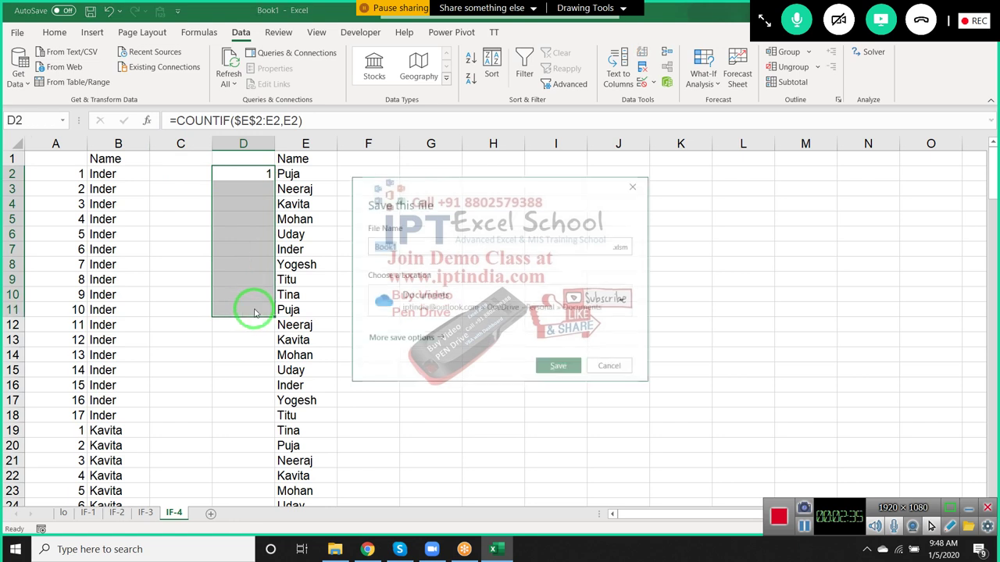
{"action": "key", "text": "Escape"}
{"action": "key", "text": "ctrl+d"}
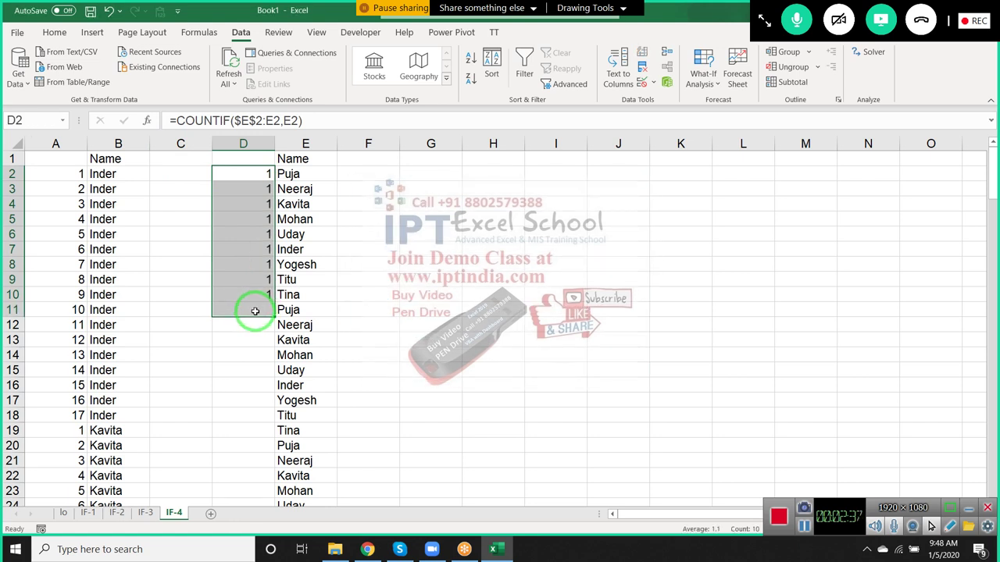
- Check D11's formula range, then fill the formula down the rest of column D
{"action": "left_click", "coordinate": [256, 310]}
{"action": "double_click", "coordinate": [256, 309]}
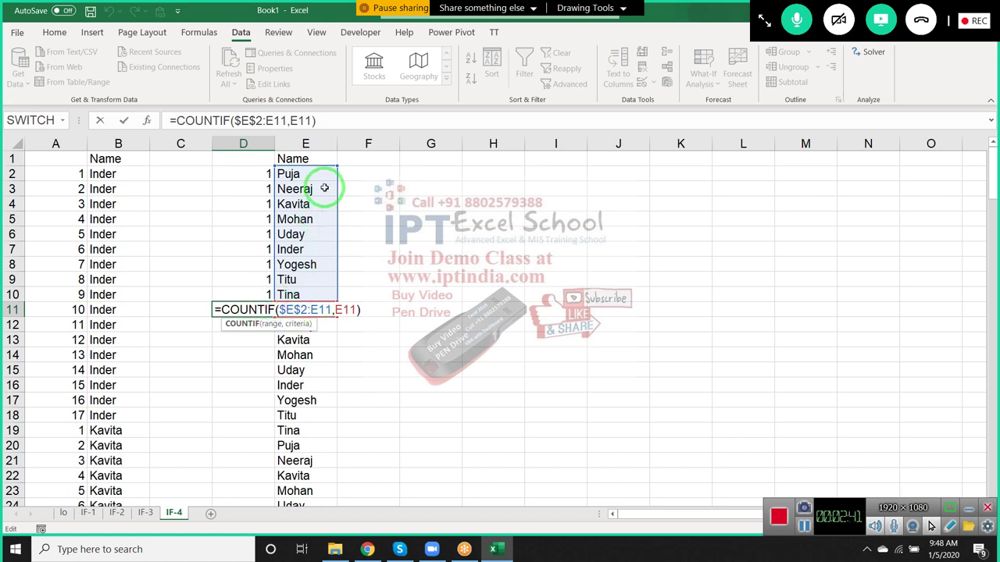
{"action": "key", "text": "Escape"}
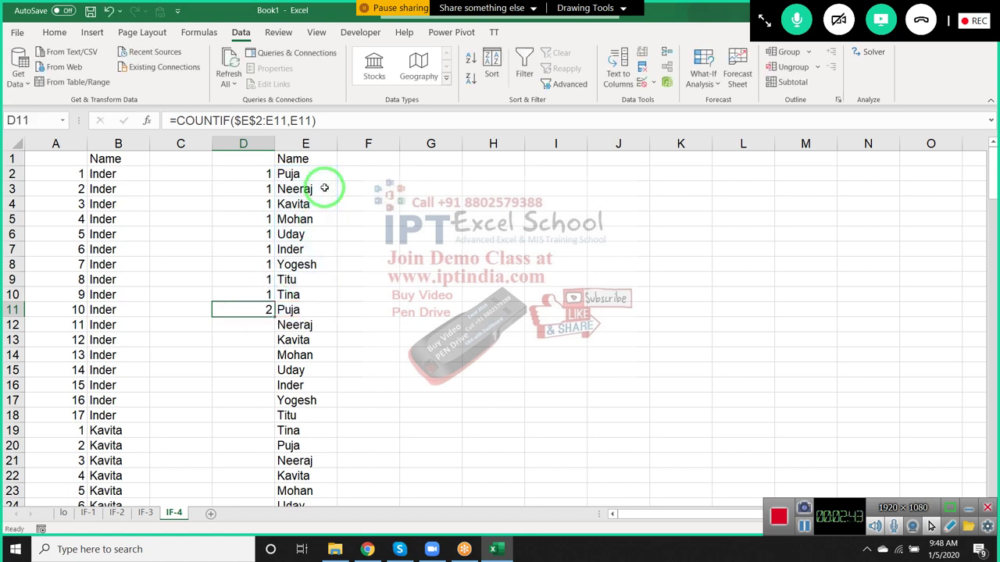
{"action": "double_click", "coordinate": [274, 317]}
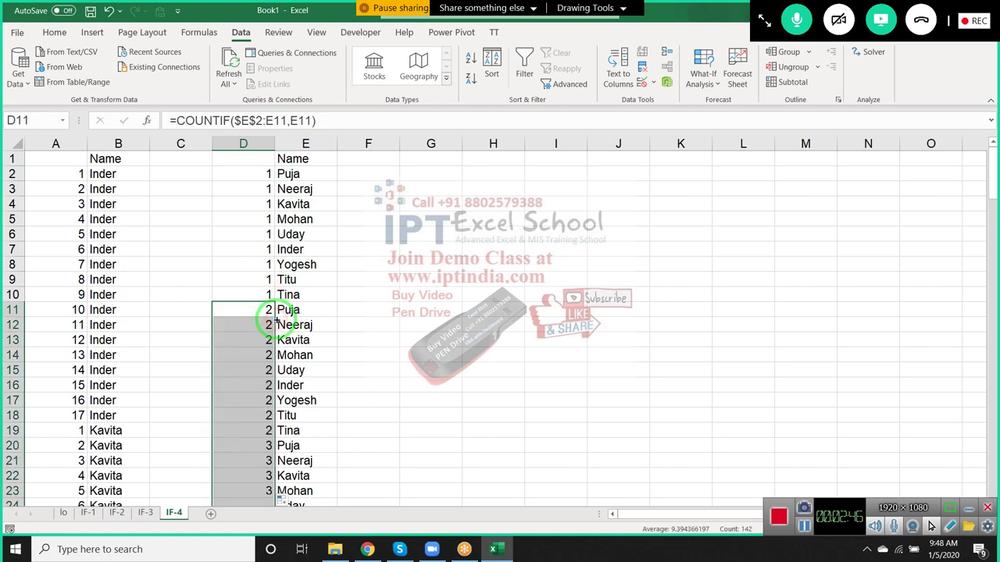
{"action": "left_click", "coordinate": [256, 159]}
{"action": "key", "text": "ctrl+shift+l"}
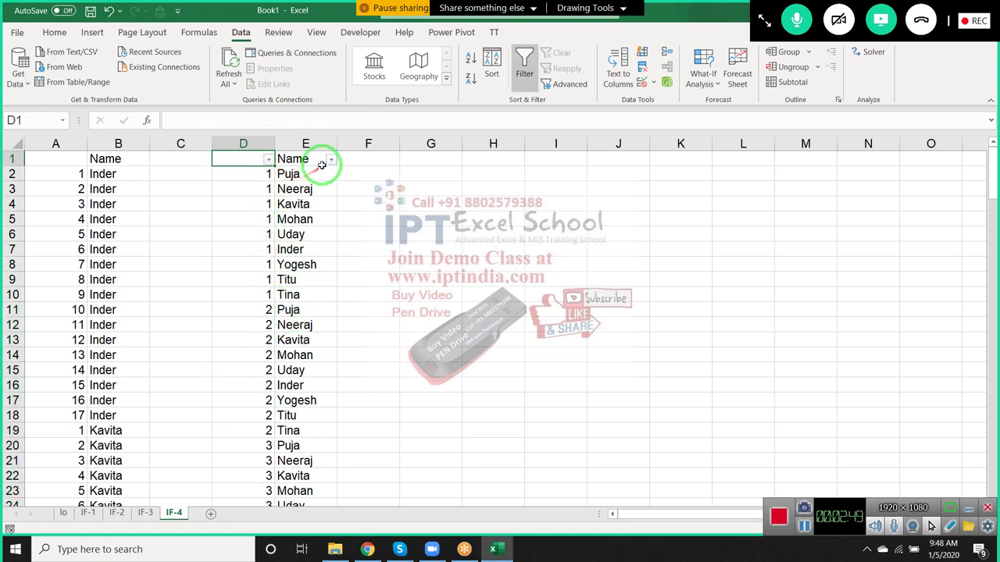
{"action": "left_click", "coordinate": [330, 159]}
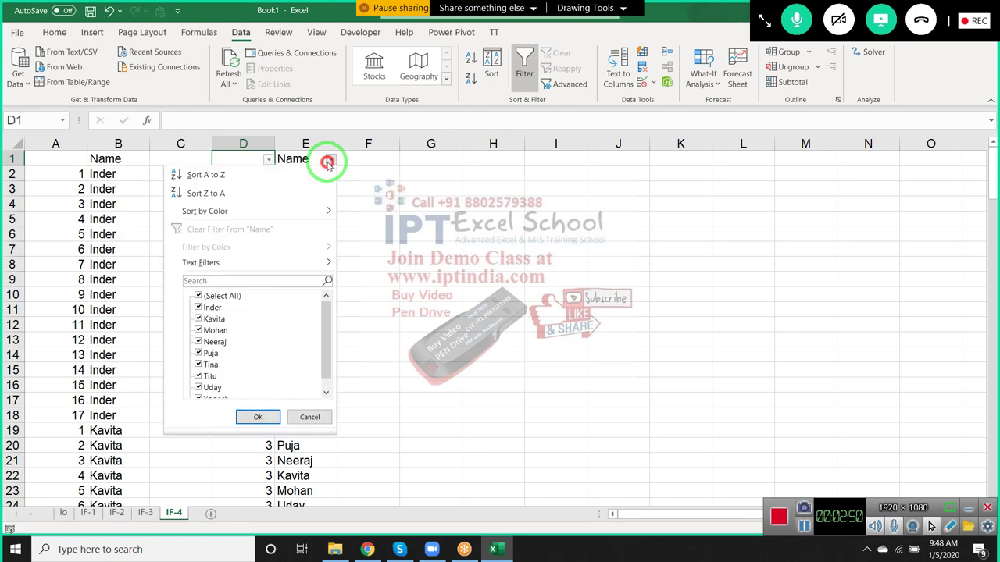
{"action": "left_click", "coordinate": [197, 296]}
{"action": "left_click", "coordinate": [198, 308]}
{"action": "left_click", "coordinate": [258, 416]}
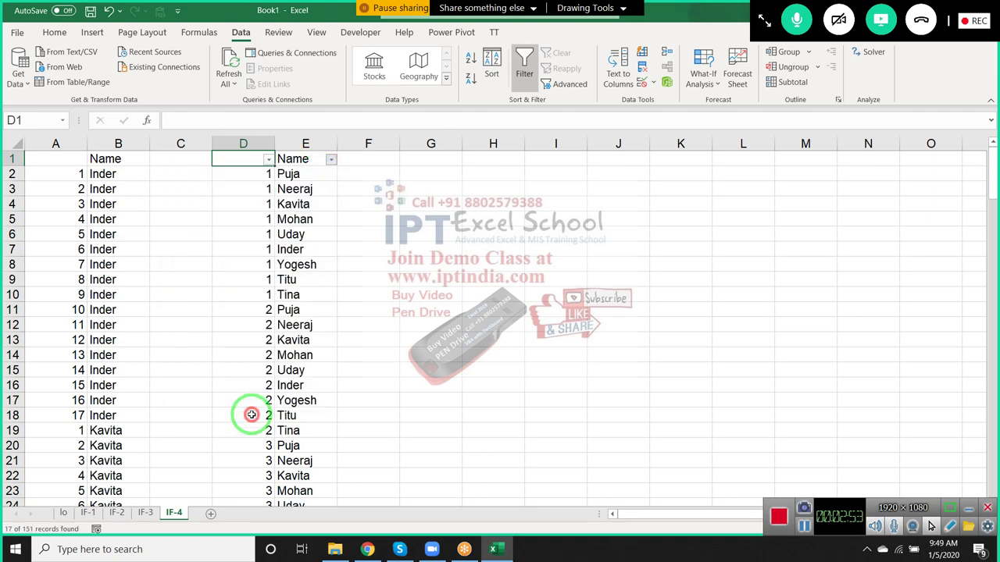
{"action": "left_click_drag", "start_coordinate": [306, 175], "coordinate": [313, 408]}
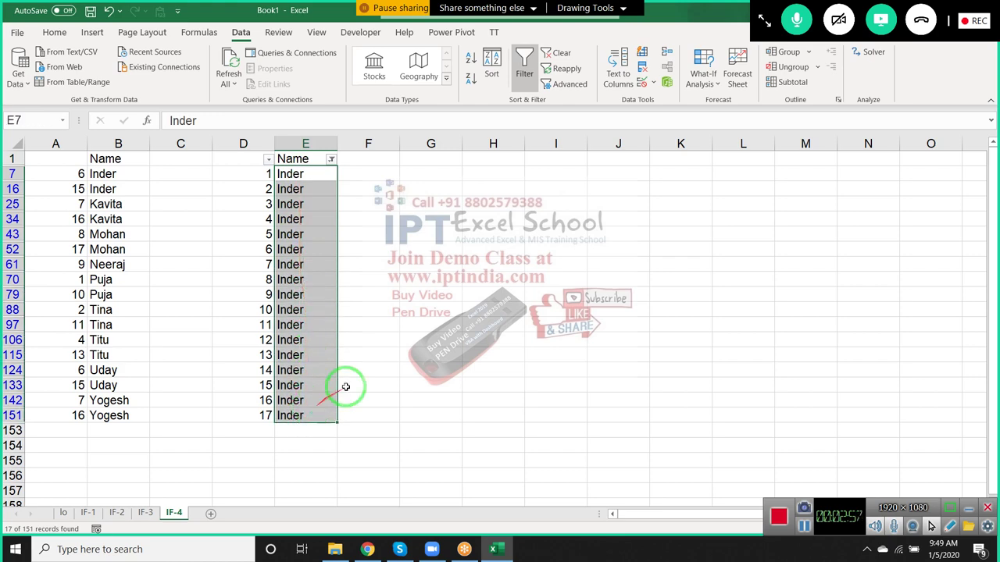
{"action": "left_click", "coordinate": [378, 267]}
{"action": "key", "text": "ctrl+shift+l"}
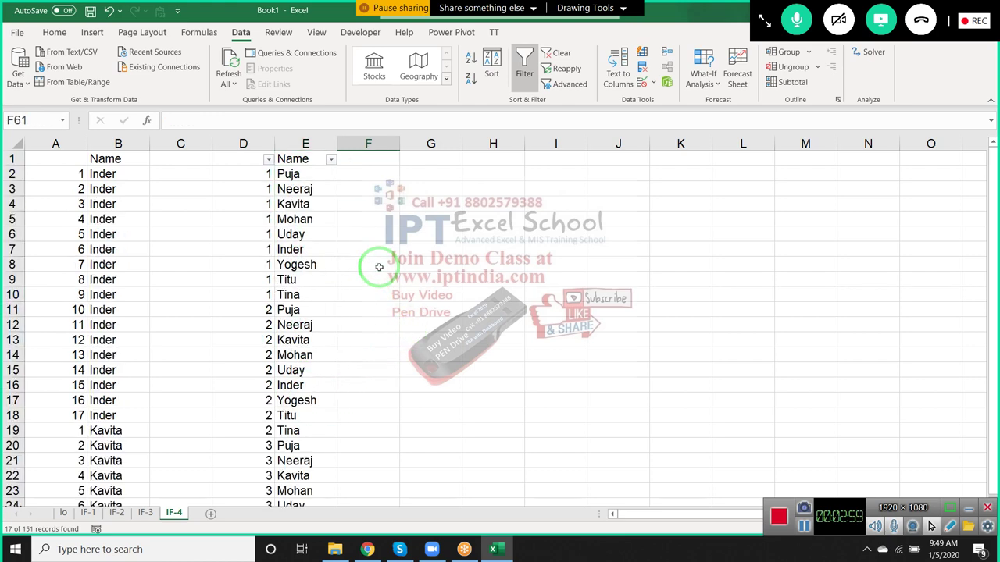
{"action": "left_click_drag", "start_coordinate": [378, 267], "coordinate": [391, 517]}
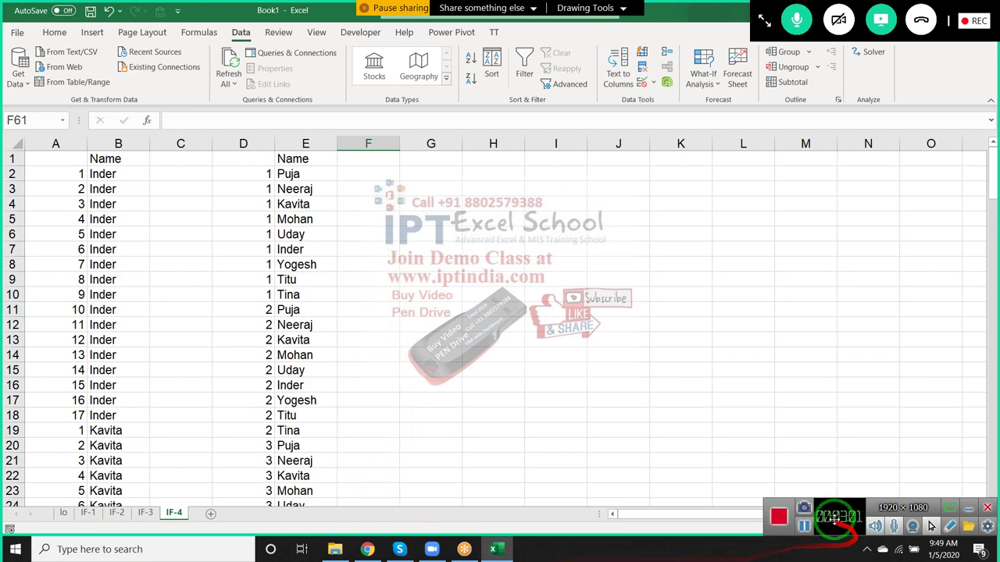